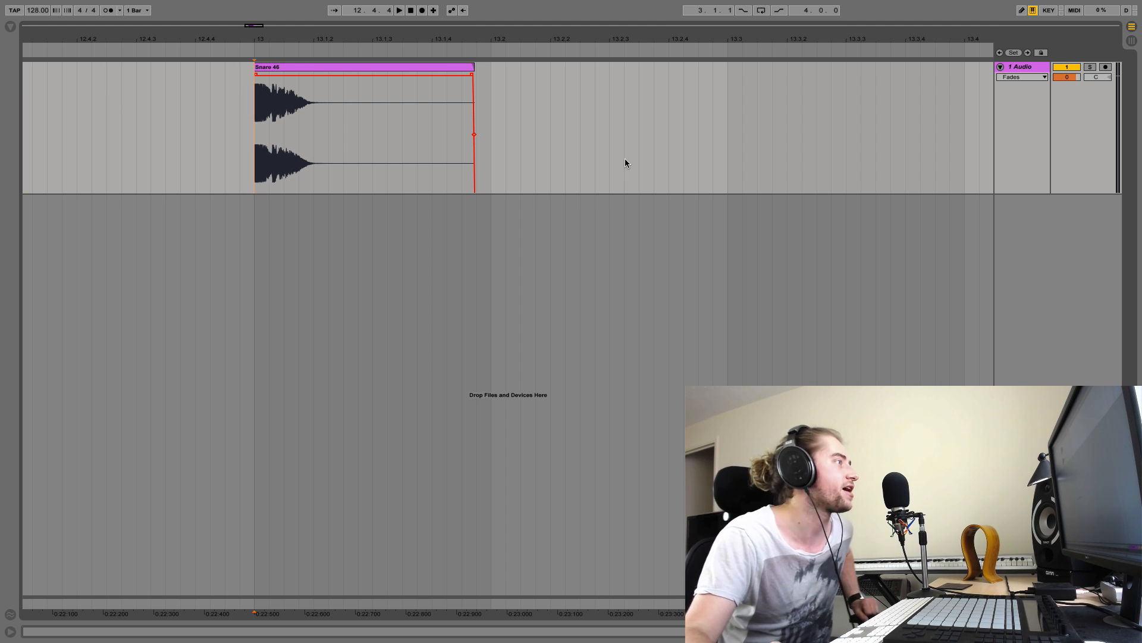
Examine the waveform of the Snare 46 clip at several zoom levels, focusing on the peaks at its start.
{"action": "left_click_drag", "start_coordinate": [265, 41], "coordinate": [288, 163]}
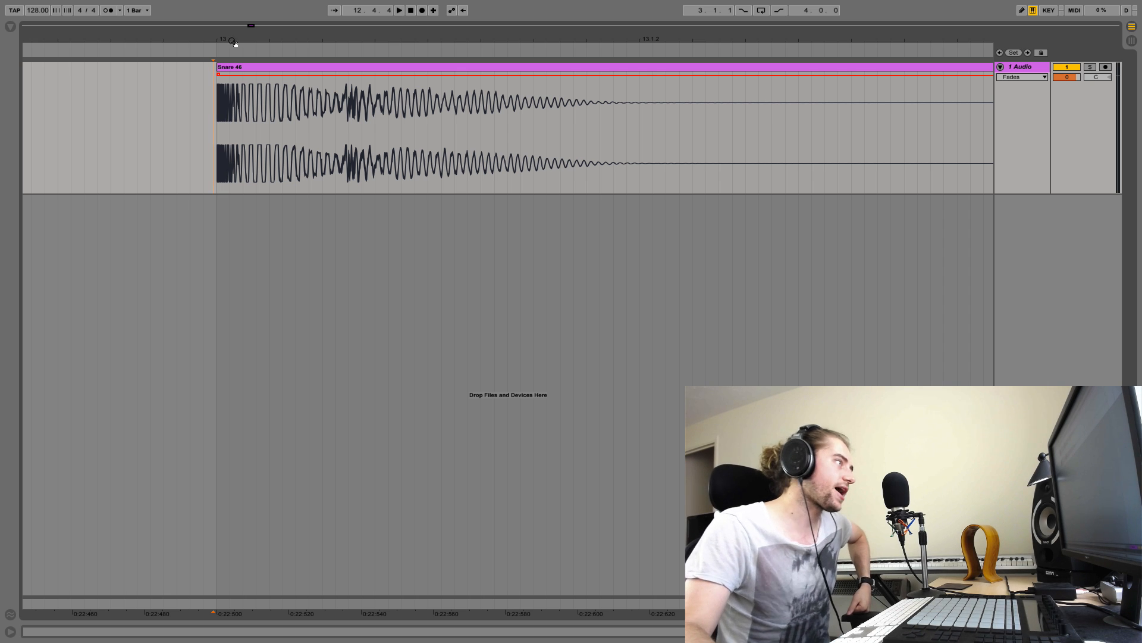
{"action": "left_click_drag", "start_coordinate": [225, 40], "coordinate": [317, 157]}
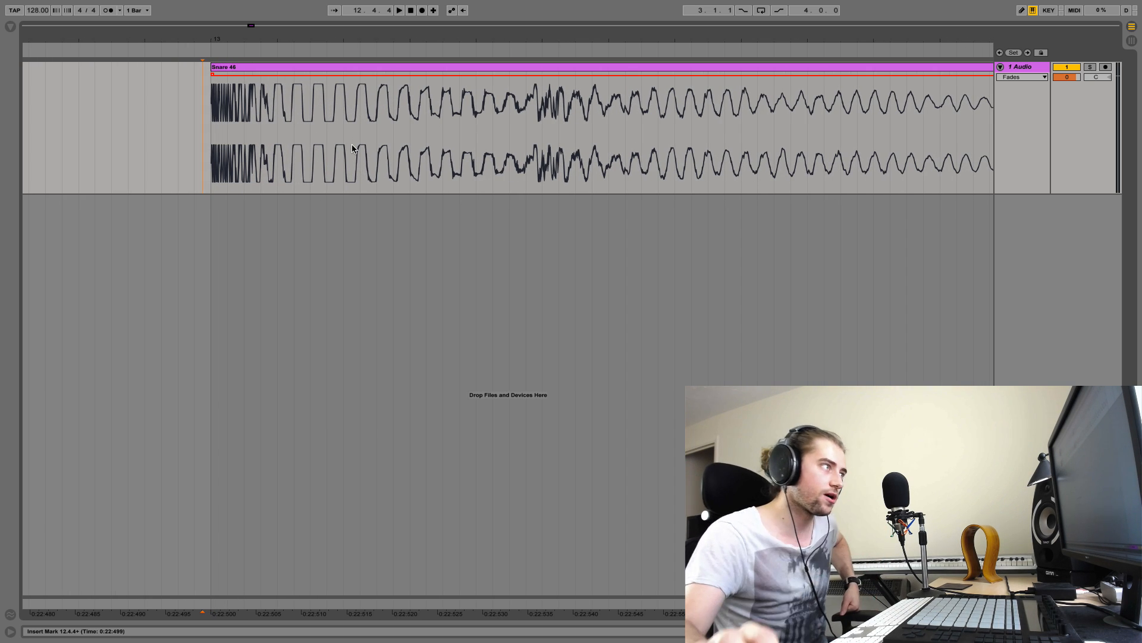
{"action": "left_click_drag", "start_coordinate": [263, 37], "coordinate": [263, 178]}
{"action": "mouse_move", "coordinate": [312, 38]}
{"action": "left_mouse_down"}
{"action": "mouse_move", "coordinate": [313, 172]}
{"action": "mouse_move", "coordinate": [312, 38]}
{"action": "left_mouse_up"}
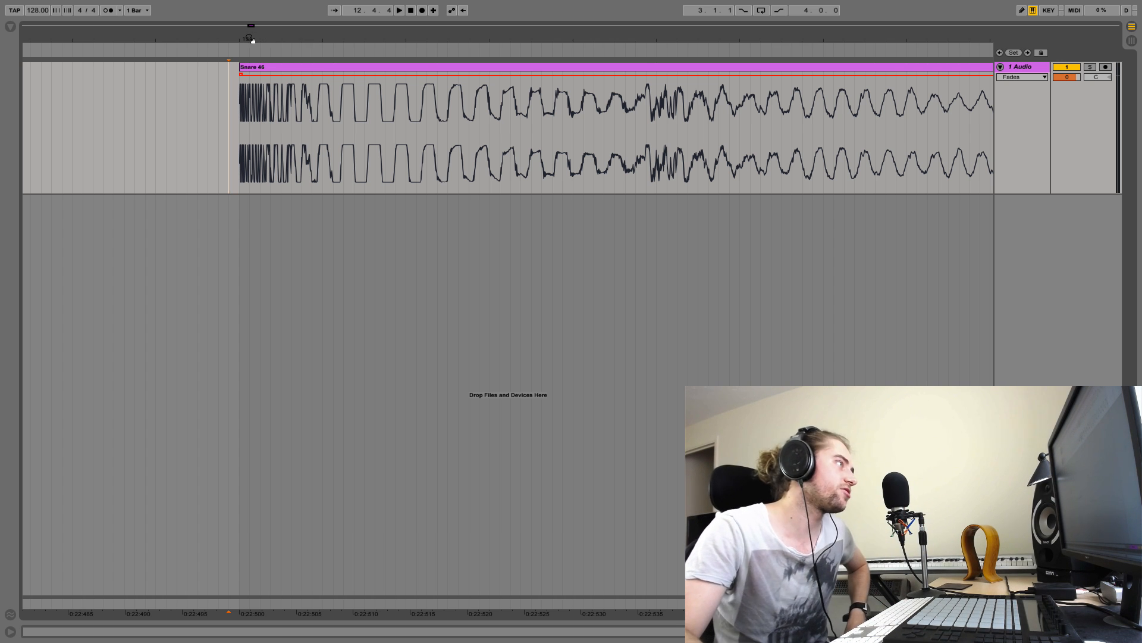
{"action": "left_click_drag", "start_coordinate": [251, 38], "coordinate": [251, 95]}
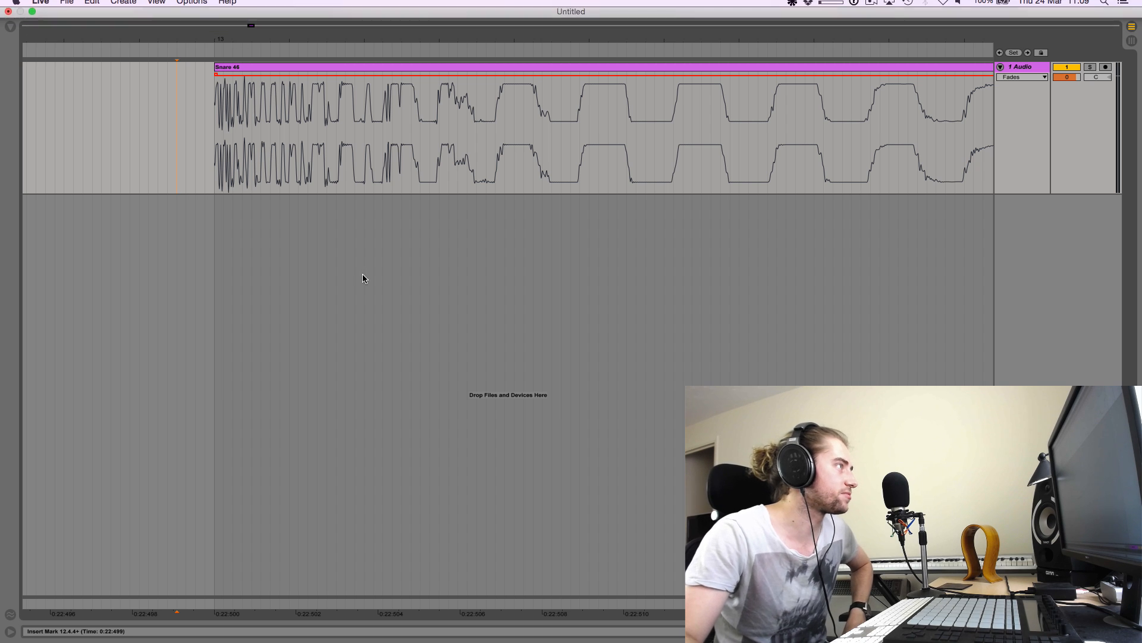
{"action": "mouse_move", "coordinate": [251, 41]}
{"action": "left_mouse_down"}
{"action": "mouse_move", "coordinate": [251, 12]}
{"action": "mouse_move", "coordinate": [250, 59]}
{"action": "mouse_move", "coordinate": [248, 12]}
{"action": "mouse_move", "coordinate": [231, 4]}
{"action": "mouse_move", "coordinate": [245, 89]}
{"action": "mouse_move", "coordinate": [251, 40]}
{"action": "mouse_move", "coordinate": [249, 119]}
{"action": "mouse_move", "coordinate": [248, 60]}
{"action": "mouse_move", "coordinate": [249, 113]}
{"action": "mouse_move", "coordinate": [248, 71]}
{"action": "left_mouse_up"}
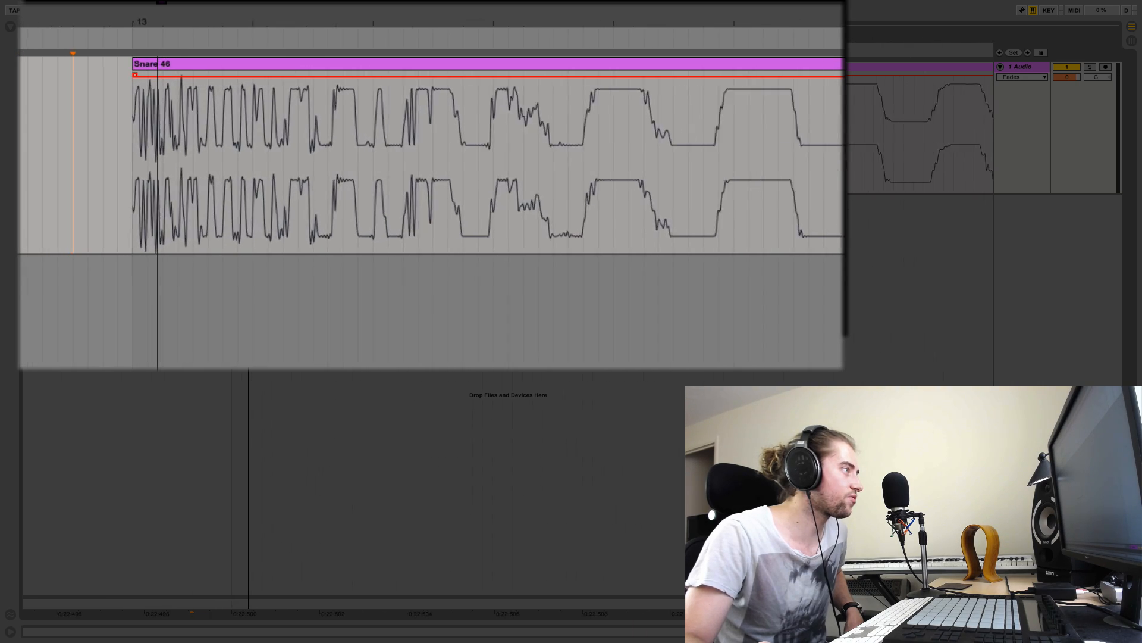
{"action": "mouse_move", "coordinate": [157, 24]}
{"action": "left_mouse_down"}
{"action": "mouse_move", "coordinate": [157, 37]}
{"action": "mouse_move", "coordinate": [135, 37]}
{"action": "mouse_move", "coordinate": [135, 119]}
{"action": "mouse_move", "coordinate": [142, 12]}
{"action": "mouse_move", "coordinate": [142, 24]}
{"action": "mouse_move", "coordinate": [271, 50]}
{"action": "left_mouse_up"}
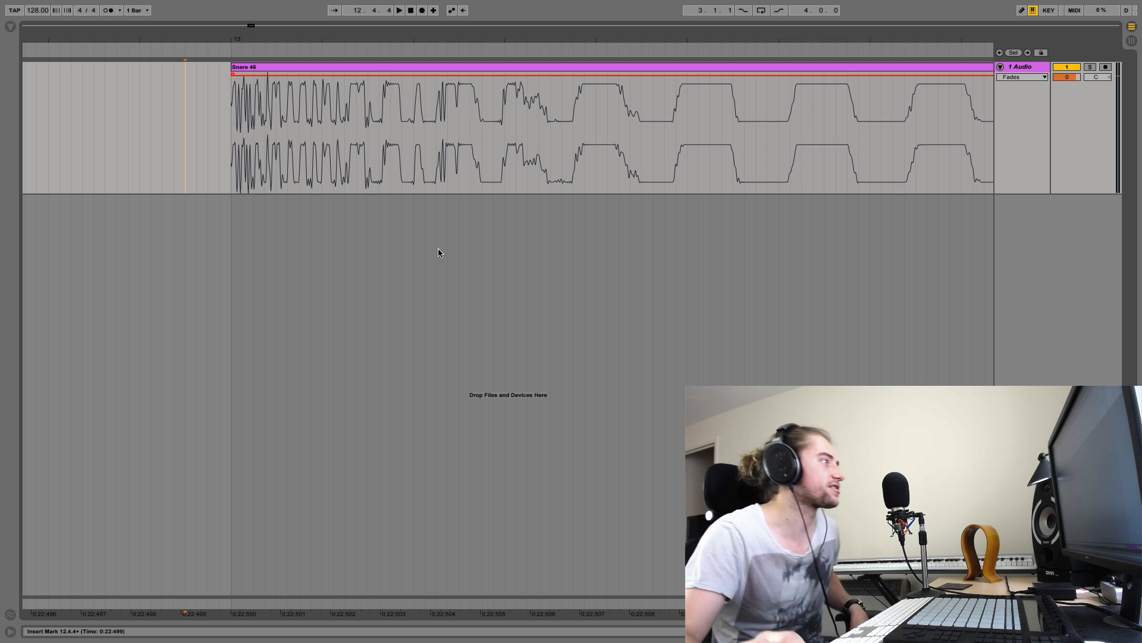
{"action": "mouse_move", "coordinate": [367, 40]}
{"action": "left_mouse_down"}
{"action": "mouse_move", "coordinate": [367, 18]}
{"action": "mouse_move", "coordinate": [357, 41]}
{"action": "left_mouse_up"}
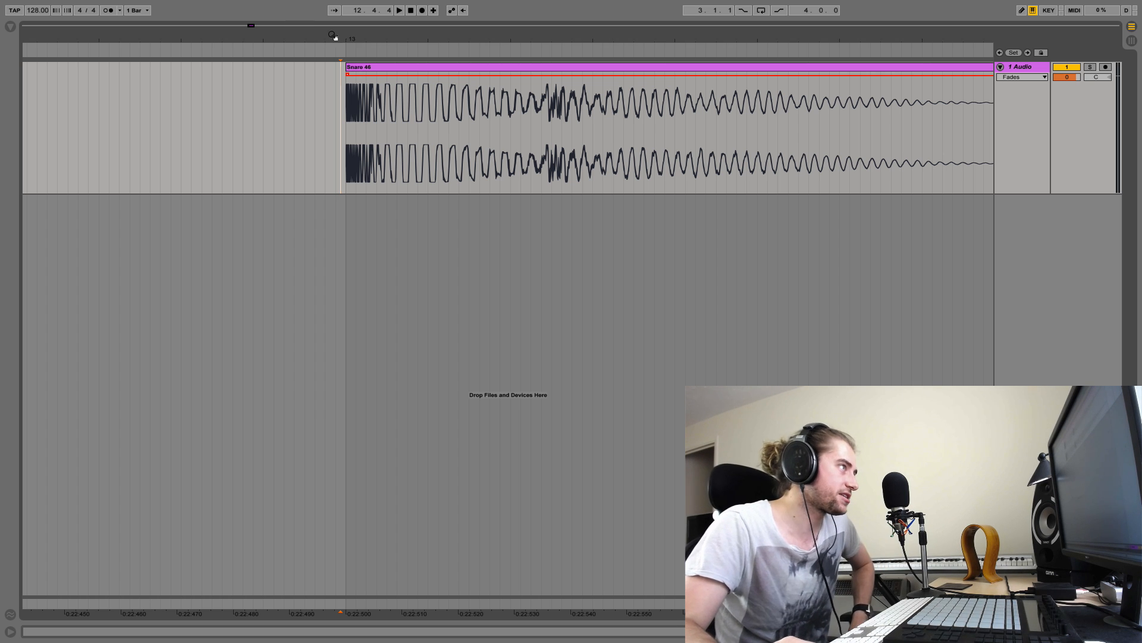
{"action": "left_click_drag", "start_coordinate": [360, 41], "coordinate": [360, 71]}
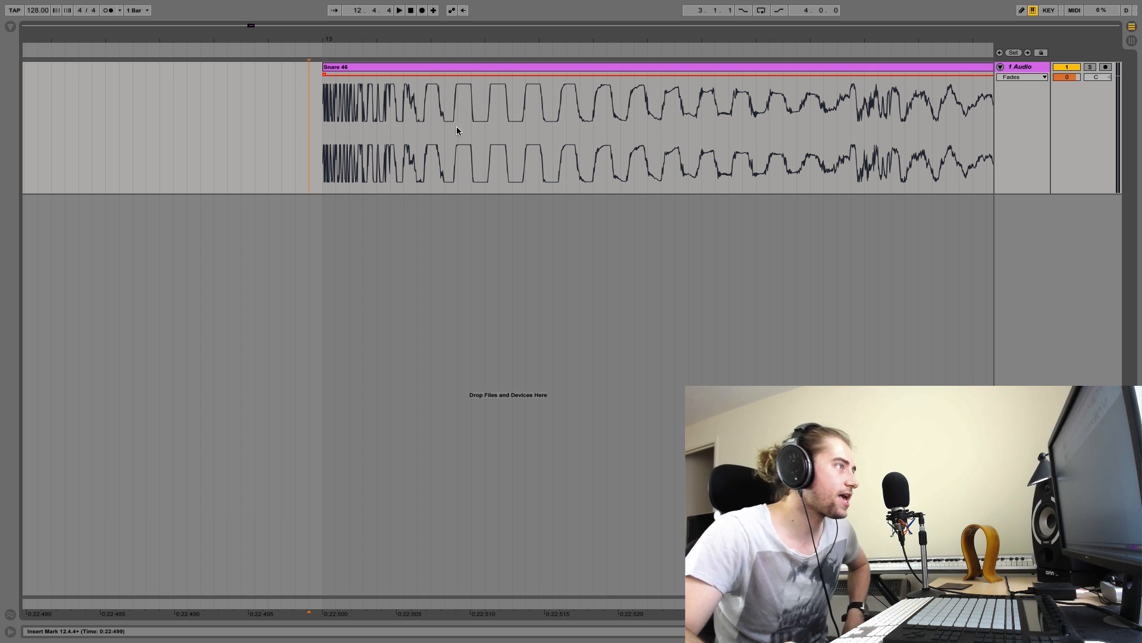
{"action": "mouse_move", "coordinate": [365, 39]}
{"action": "left_mouse_down"}
{"action": "mouse_move", "coordinate": [365, 98]}
{"action": "mouse_move", "coordinate": [373, 42]}
{"action": "left_mouse_up"}
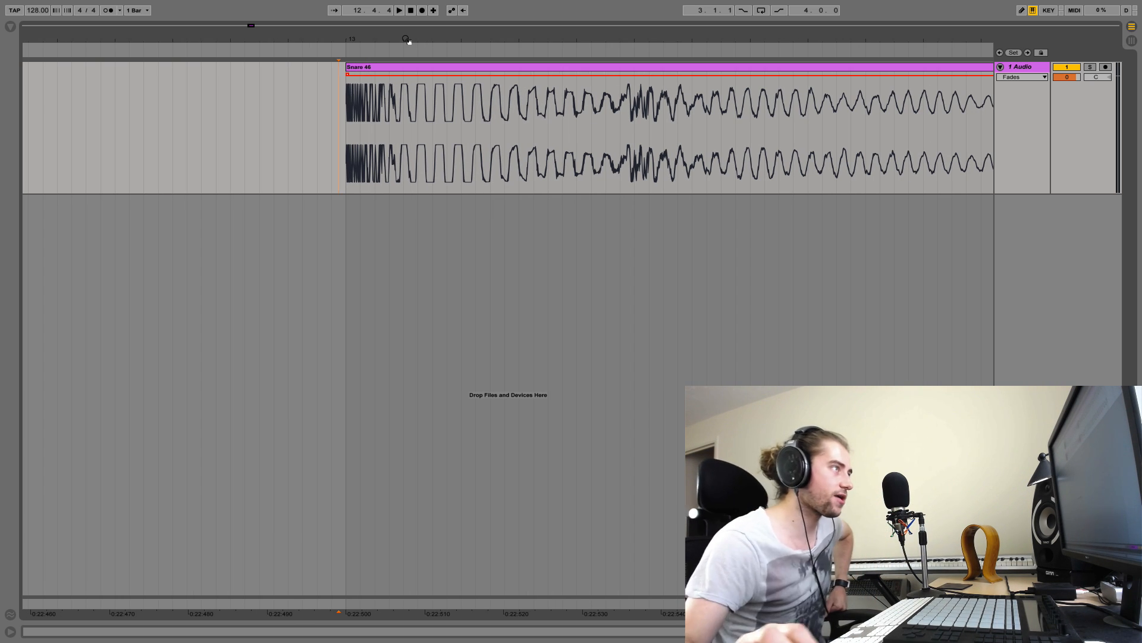
{"action": "left_click_drag", "start_coordinate": [391, 32], "coordinate": [325, 26]}
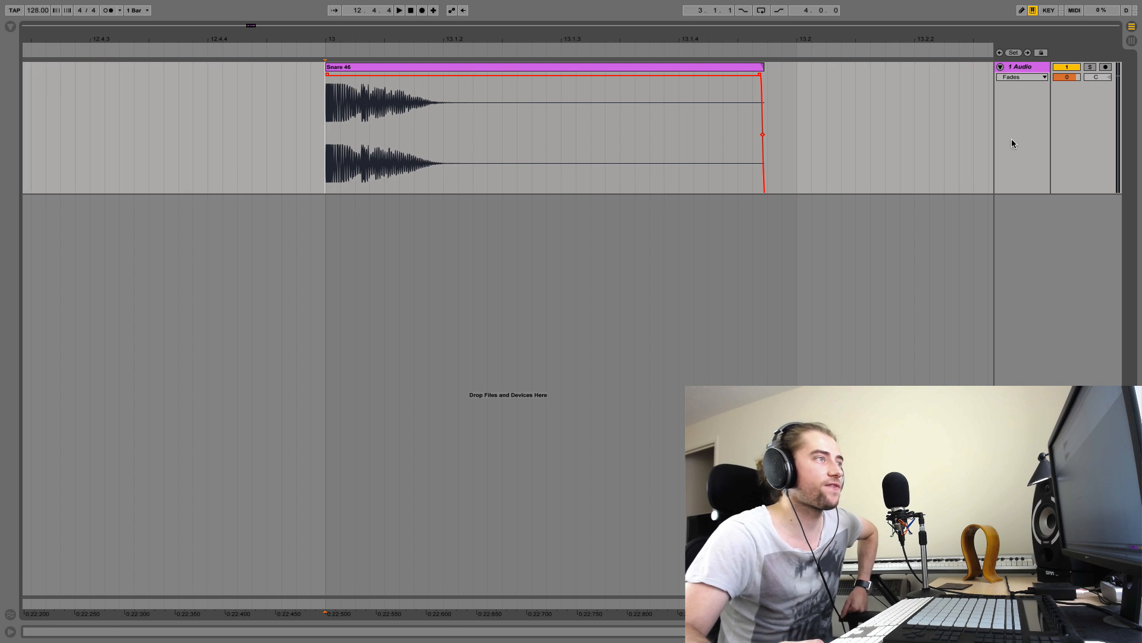
Open the Snare 46 clip's sample settings and set the clip gain to 0 dB.
{"action": "left_click", "coordinate": [1015, 76]}
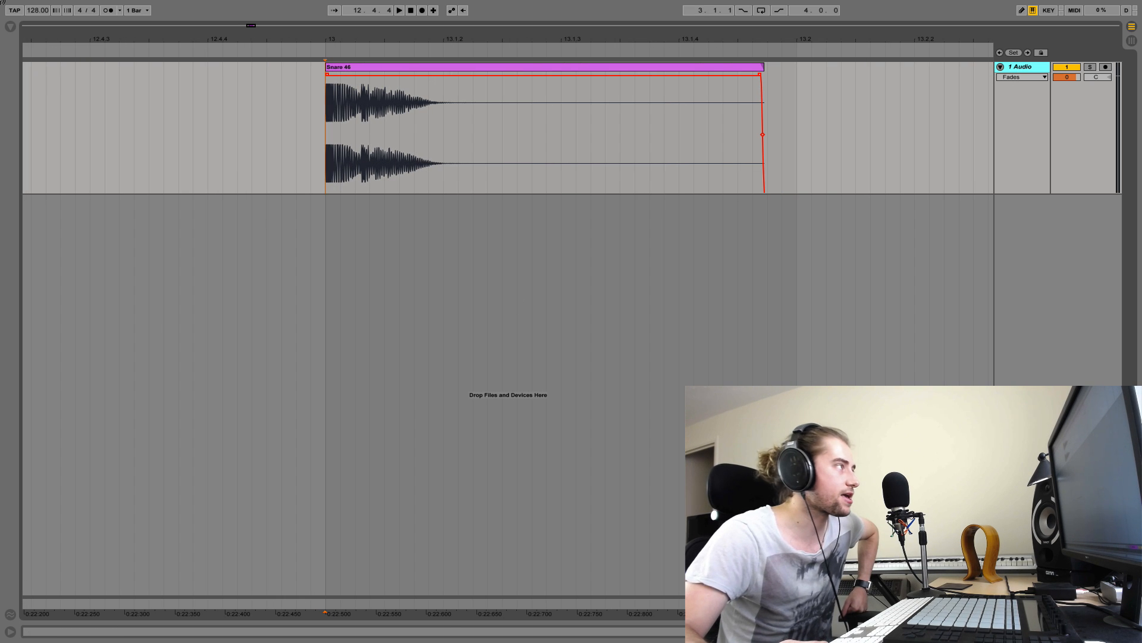
{"action": "double_click", "coordinate": [600, 67]}
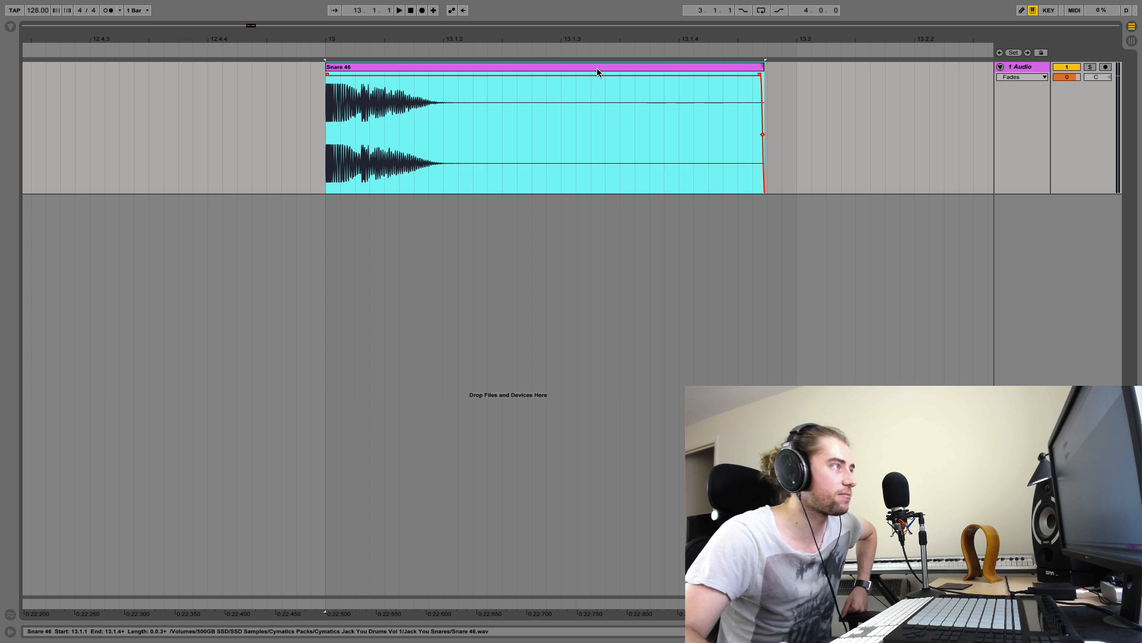
{"action": "left_click", "coordinate": [92, 609]}
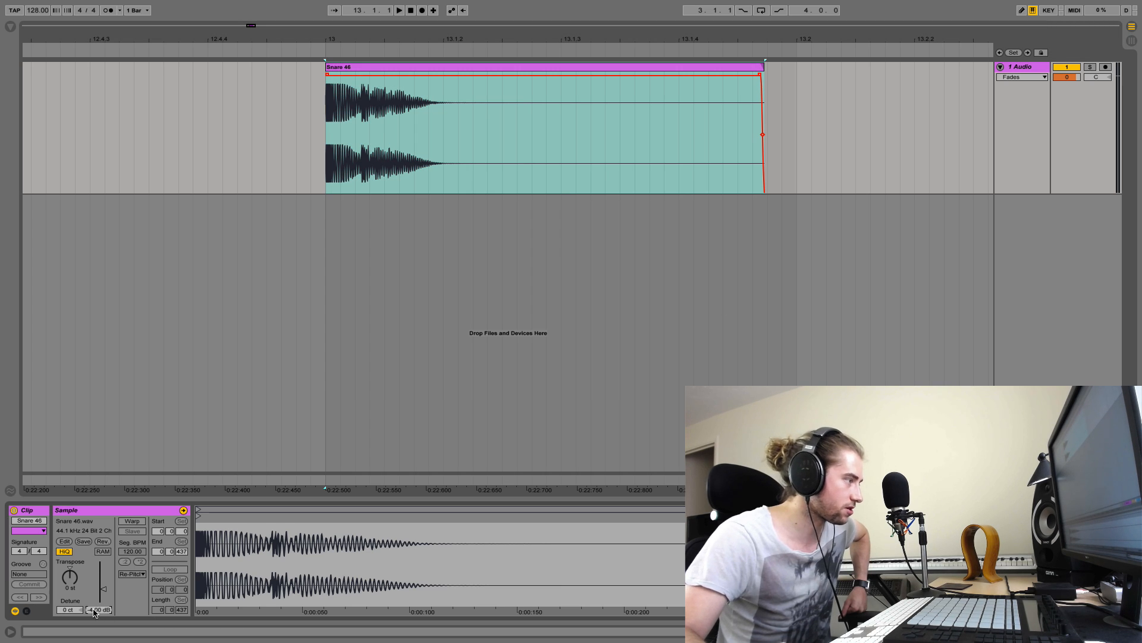
{"action": "type", "text": "0"}
{"action": "key", "text": "Return"}
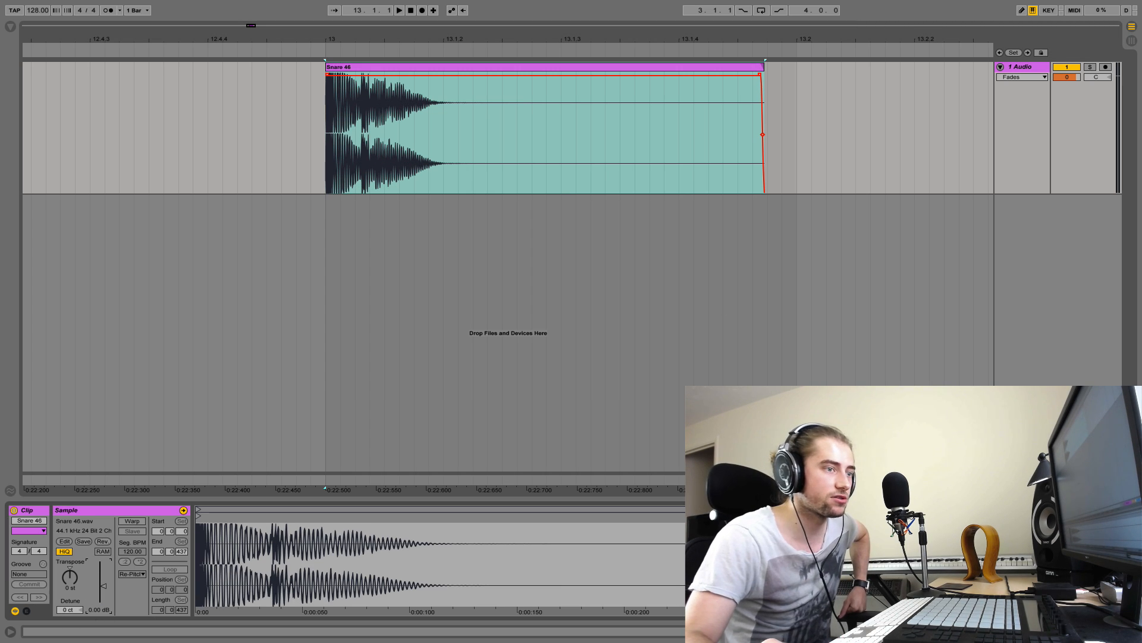
Load the iZotope Ozone 7 VST plug-in onto the audio track, then hide the browser and the device view.
{"action": "key", "text": "shift+Tab"}
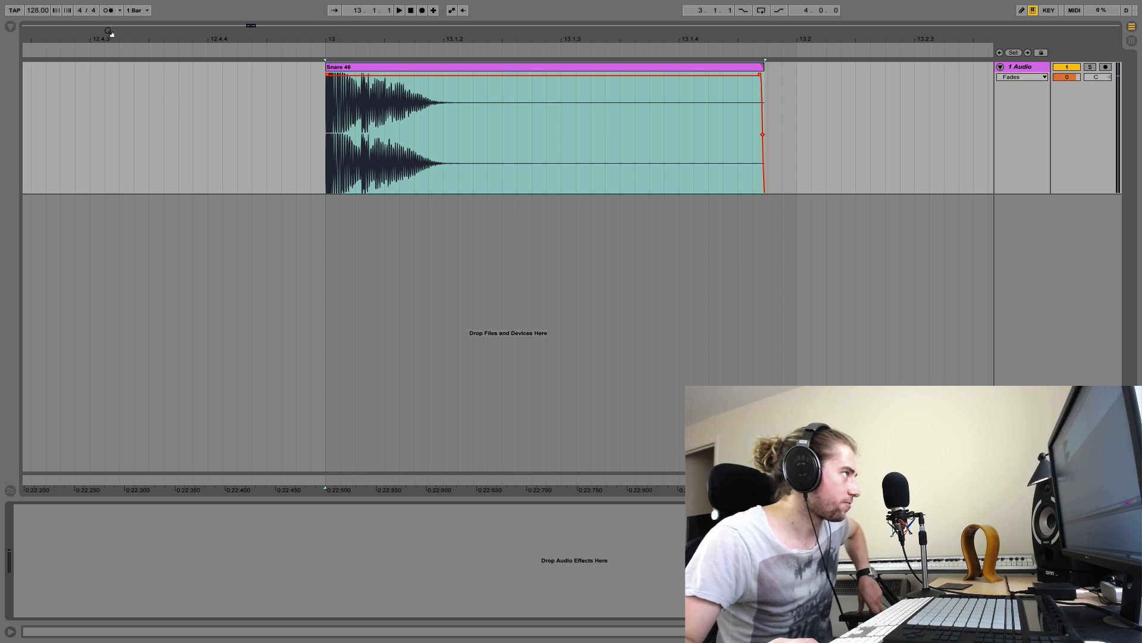
{"action": "left_click", "coordinate": [11, 27]}
{"action": "left_click", "coordinate": [59, 122]}
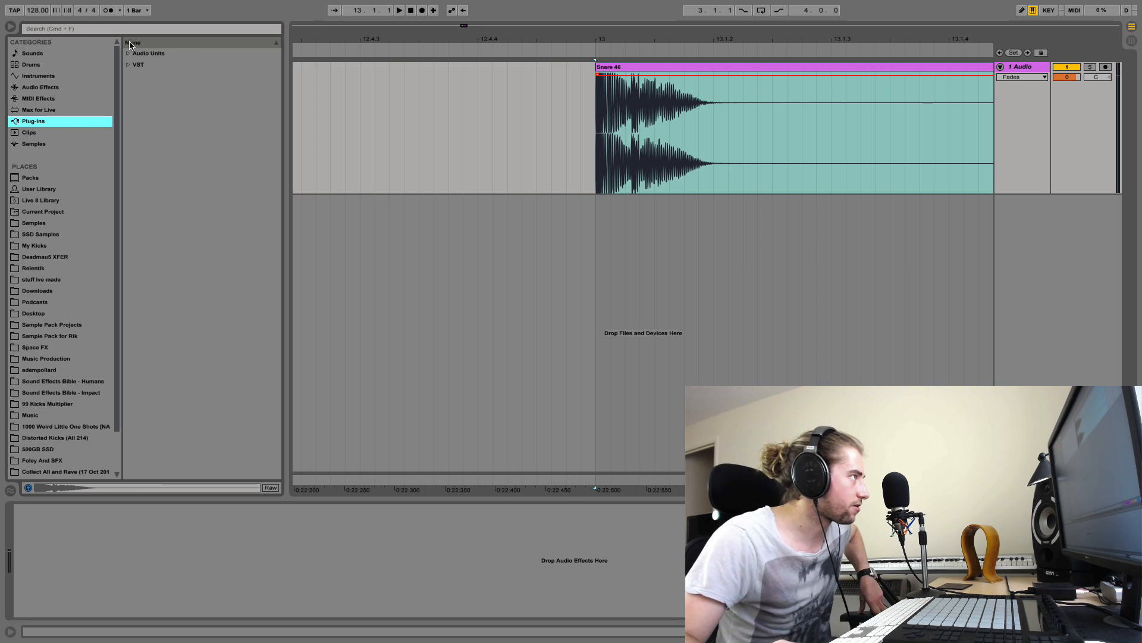
{"action": "left_click", "coordinate": [127, 64]}
{"action": "left_click", "coordinate": [132, 76]}
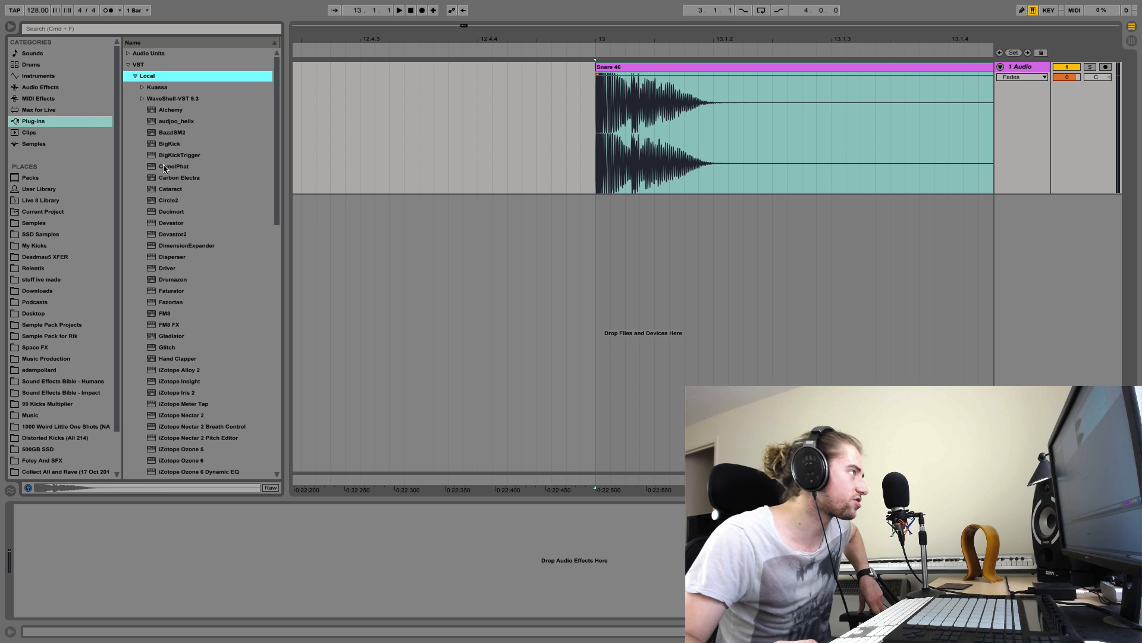
{"action": "scroll", "coordinate": [174, 274], "scroll_direction": "down", "scroll_amount": 10}
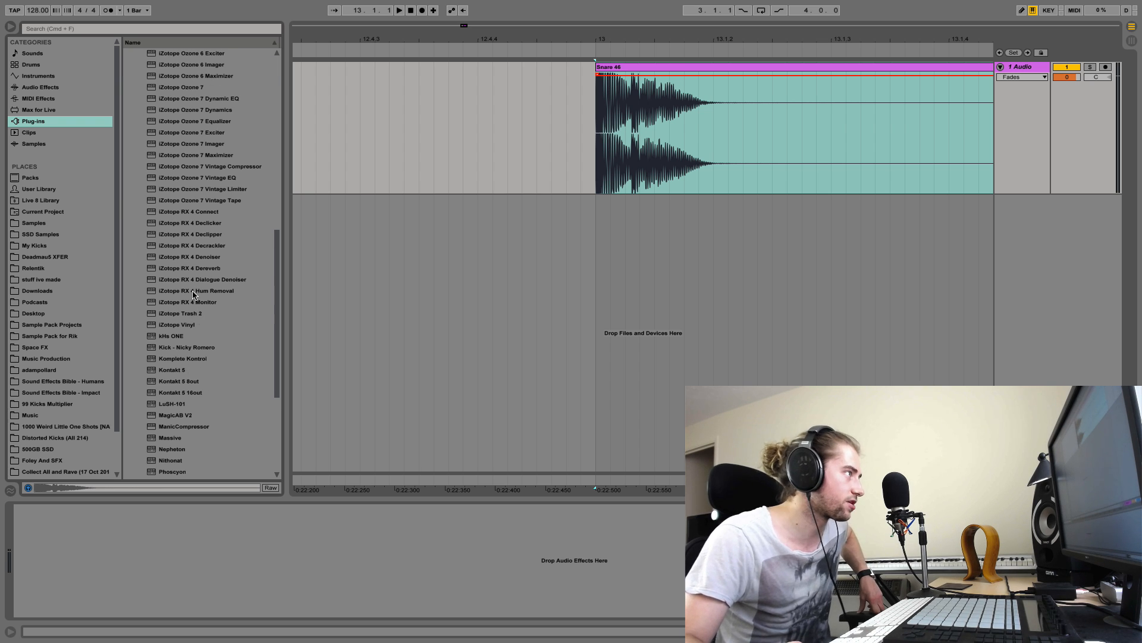
{"action": "scroll", "coordinate": [190, 262], "scroll_direction": "up", "scroll_amount": 2}
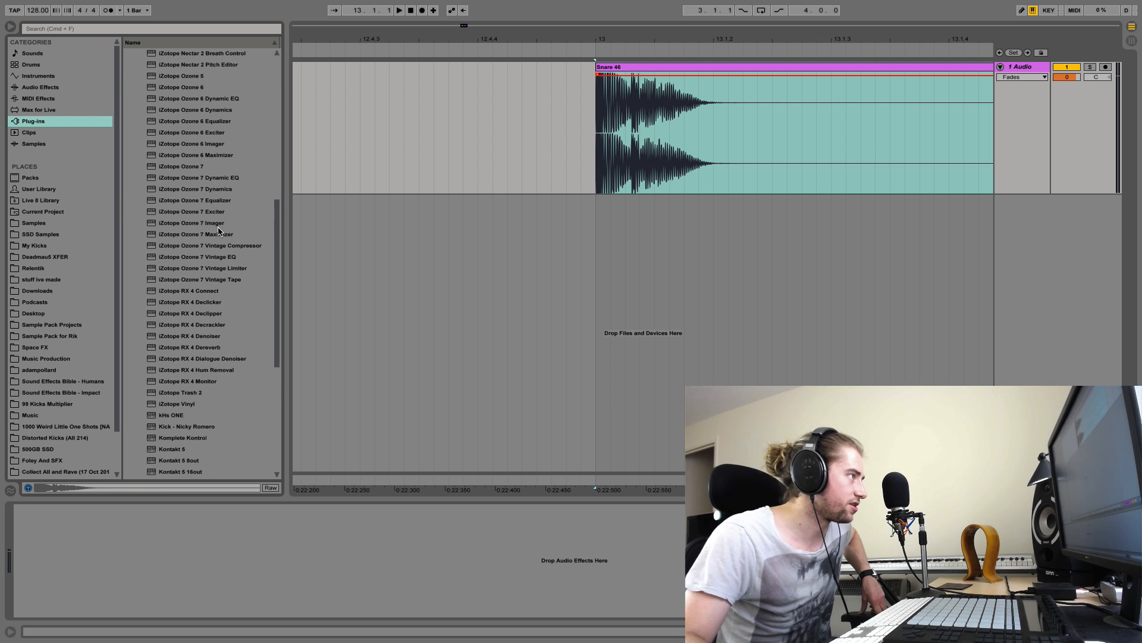
{"action": "left_click", "coordinate": [208, 167]}
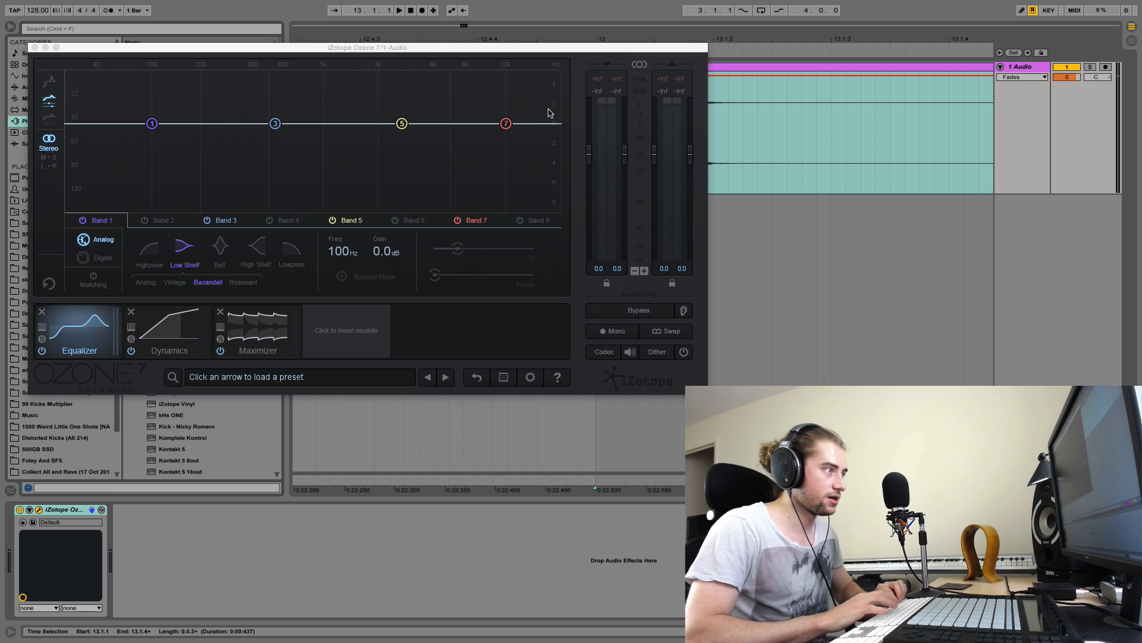
{"action": "key", "text": "super+alt+b"}
{"action": "key", "text": "super+alt+l"}
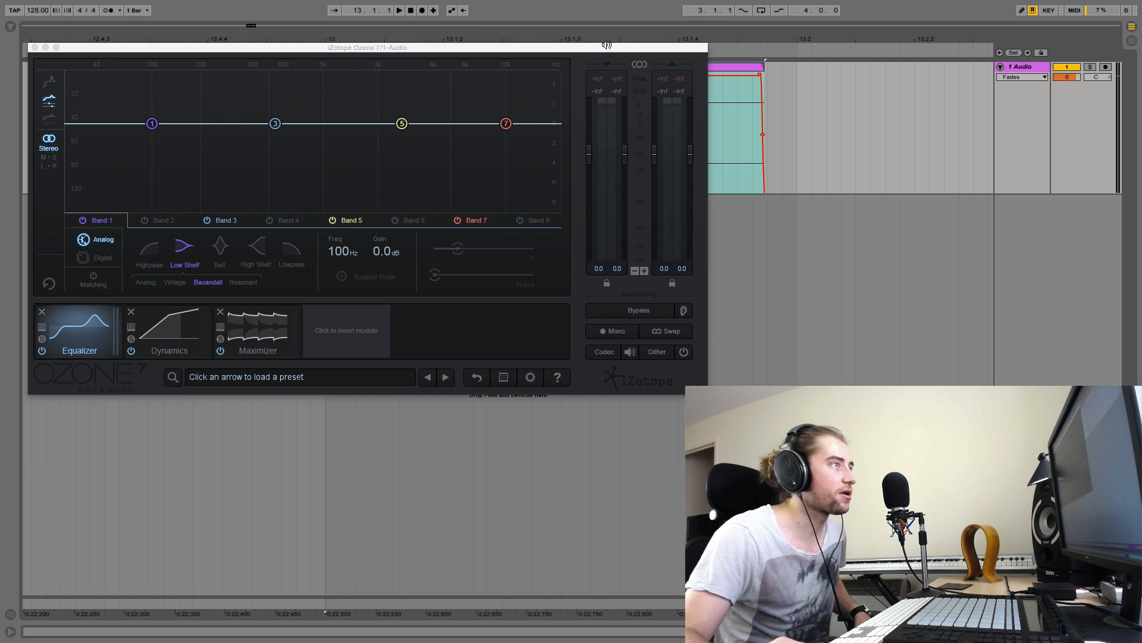
Remove the Equalizer and Dynamics modules from Ozone 7, keeping only the Maximizer, and move the plug-in window below the clip.
{"action": "left_click_drag", "start_coordinate": [50, 386], "coordinate": [208, 524]}
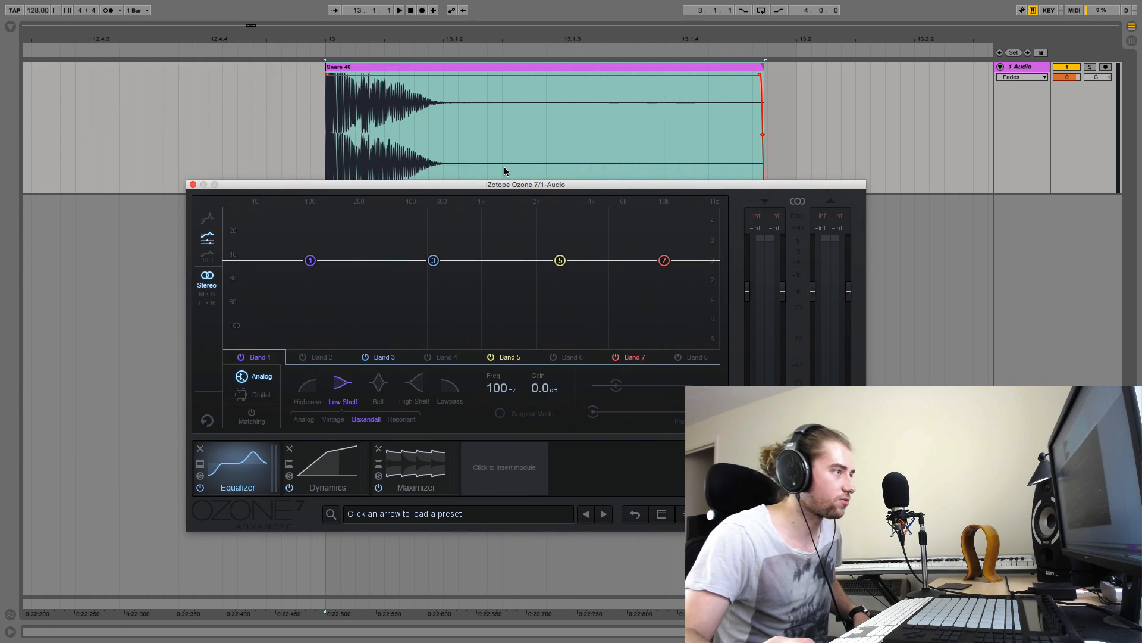
{"action": "left_click", "coordinate": [198, 449]}
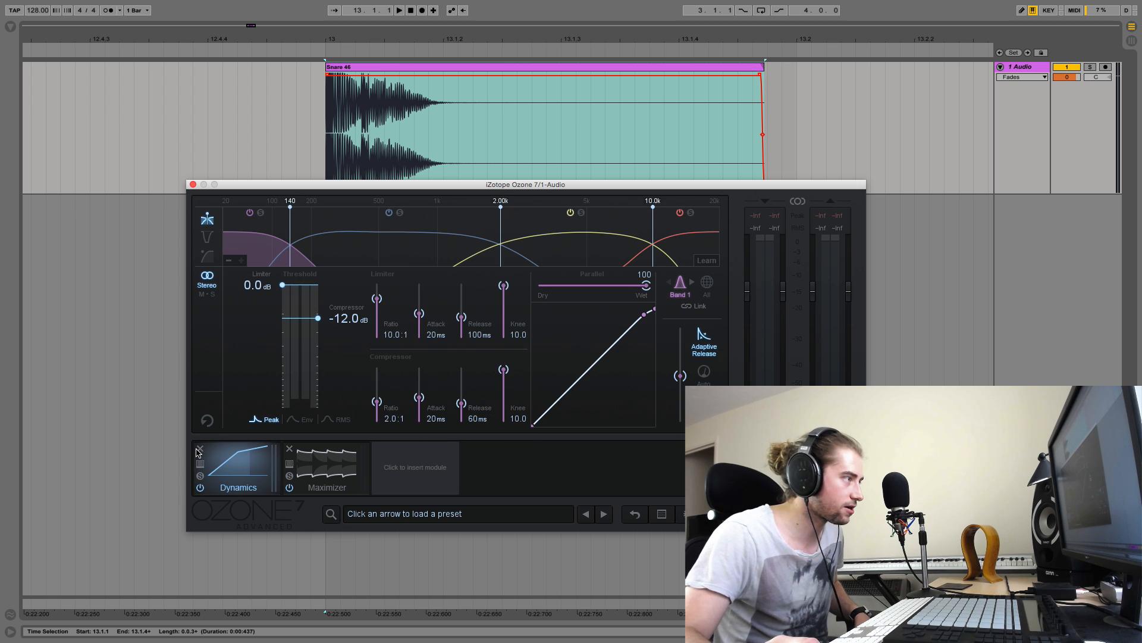
{"action": "left_click", "coordinate": [200, 450]}
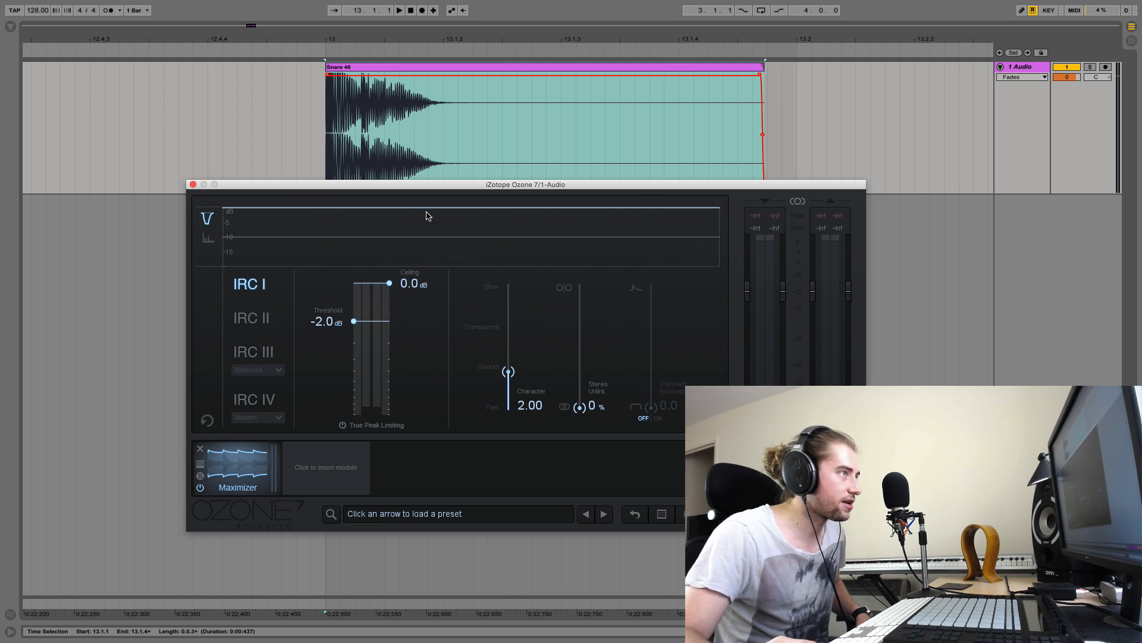
{"action": "left_click_drag", "start_coordinate": [441, 191], "coordinate": [434, 233]}
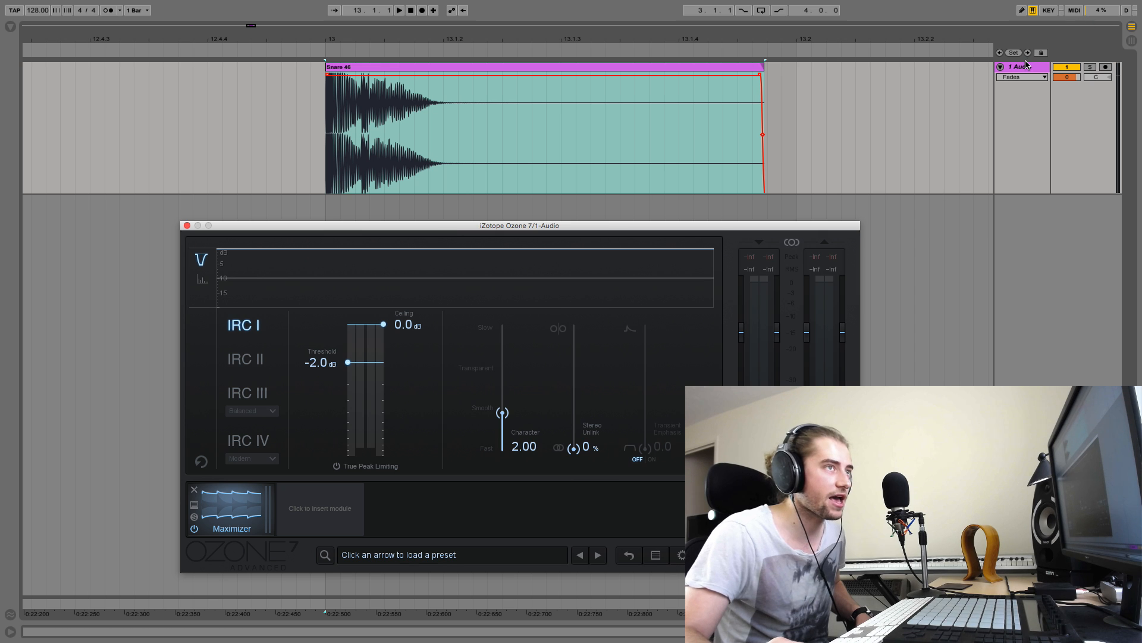
Switch the Maximizer to the IRC III algorithm and raise its threshold to 0.0 dB.
{"action": "key", "text": "shift+Tab"}
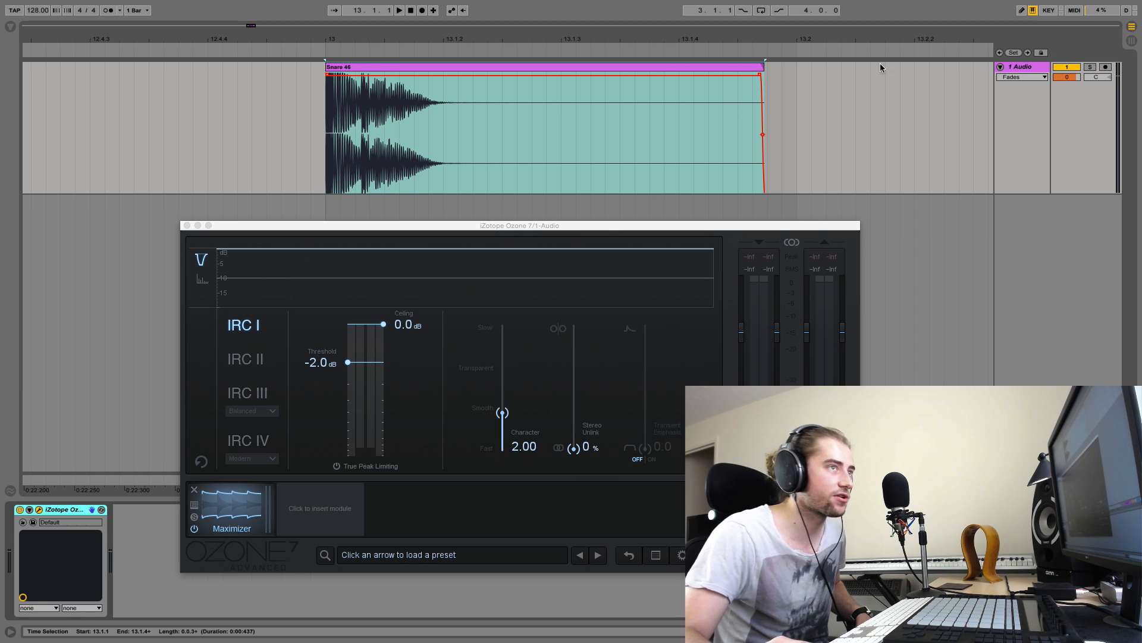
{"action": "left_click", "coordinate": [266, 231]}
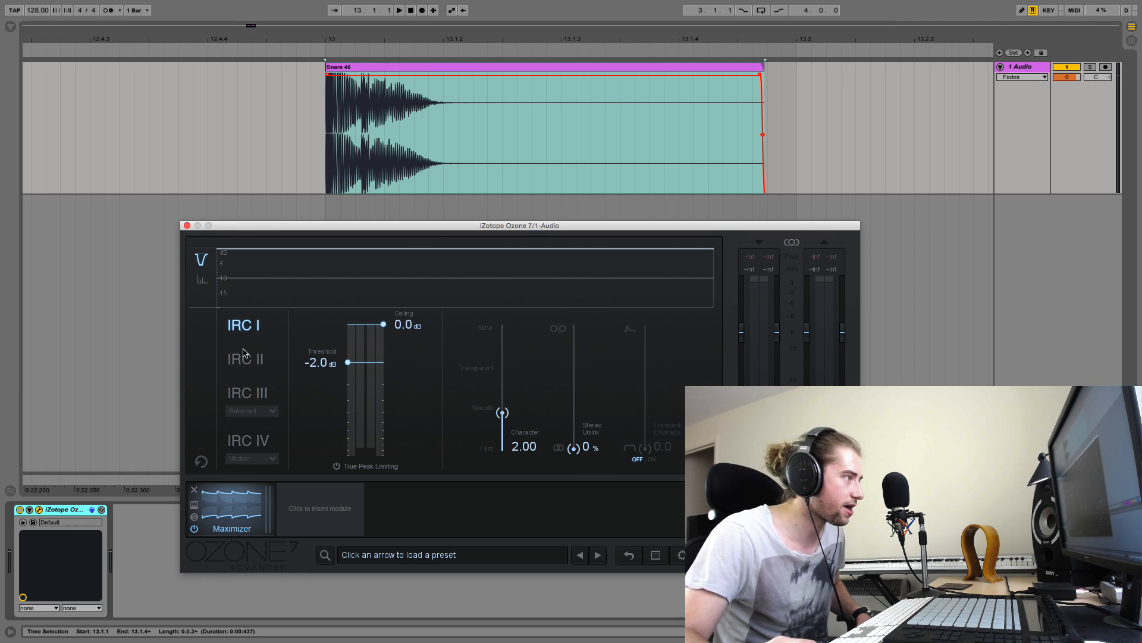
{"action": "left_click", "coordinate": [249, 394]}
{"action": "left_click_drag", "start_coordinate": [349, 362], "coordinate": [348, 202]}
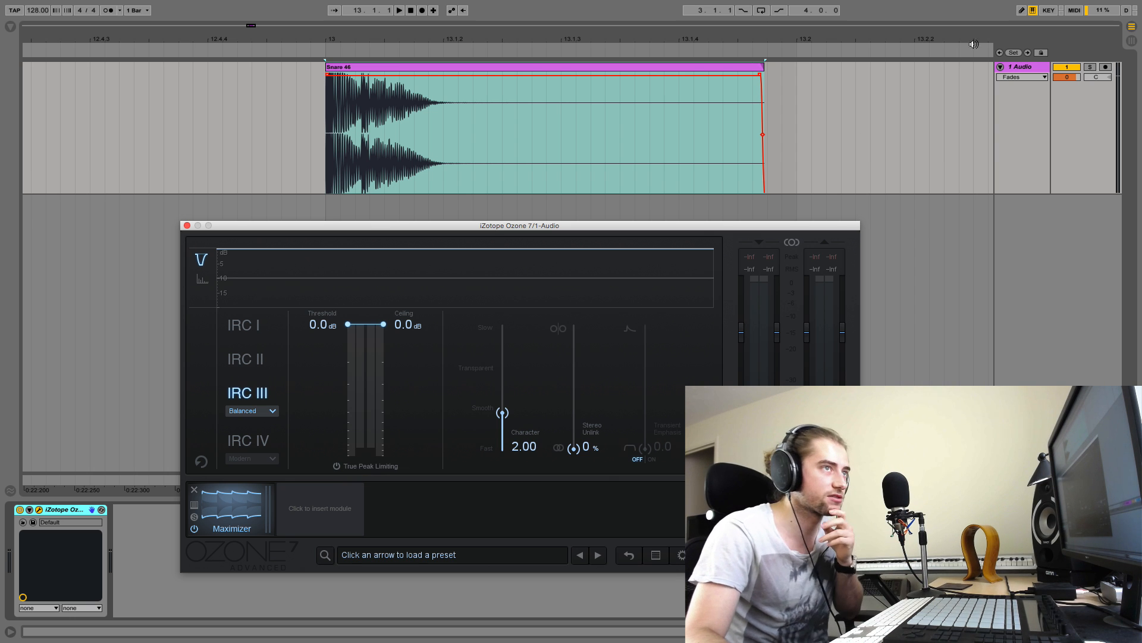
Duplicate the snare track together with Ozone 7, delete the plug-in from the original track, and close the duplicate's plug-in window.
{"action": "left_click", "coordinate": [1032, 69]}
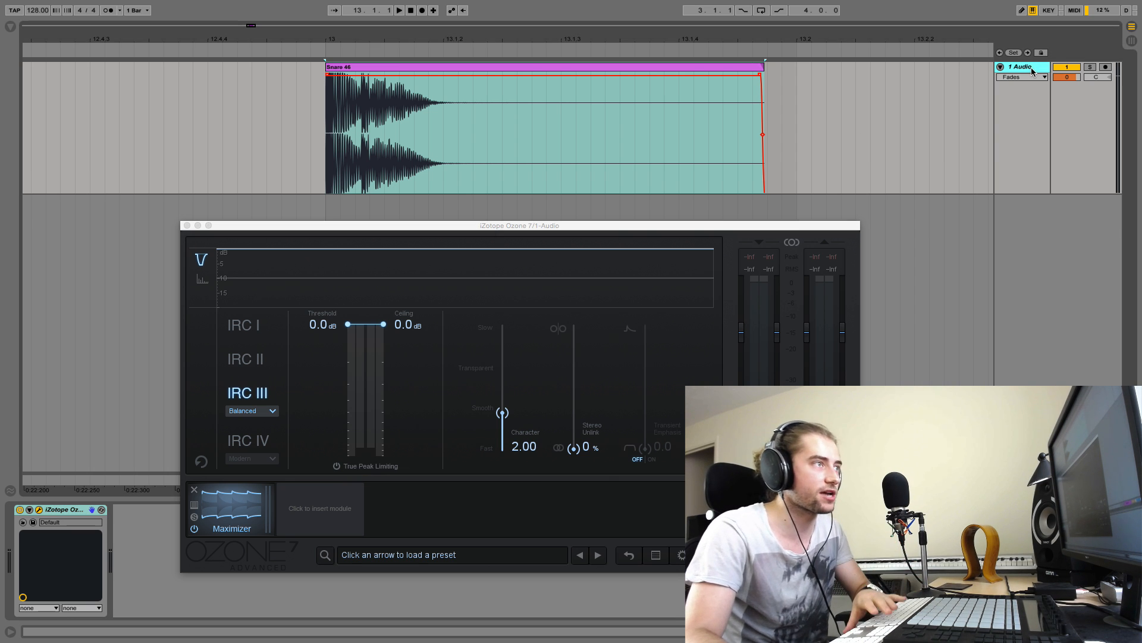
{"action": "key", "text": "super+d"}
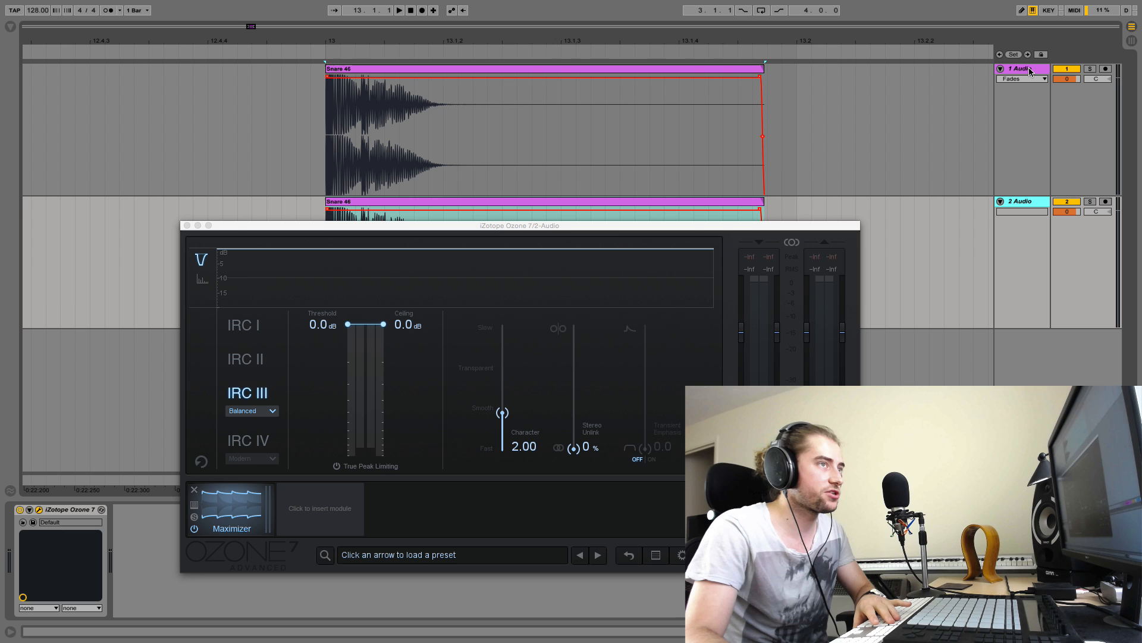
{"action": "left_click", "coordinate": [73, 509]}
{"action": "key", "text": "Delete"}
{"action": "left_click", "coordinate": [1024, 206]}
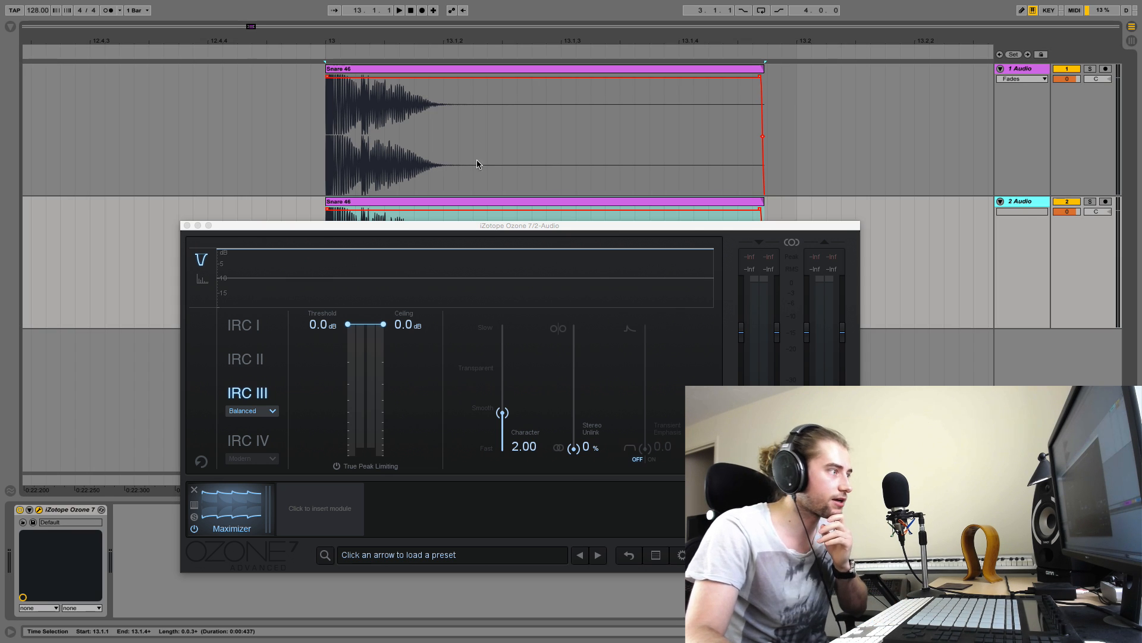
{"action": "left_click", "coordinate": [187, 226]}
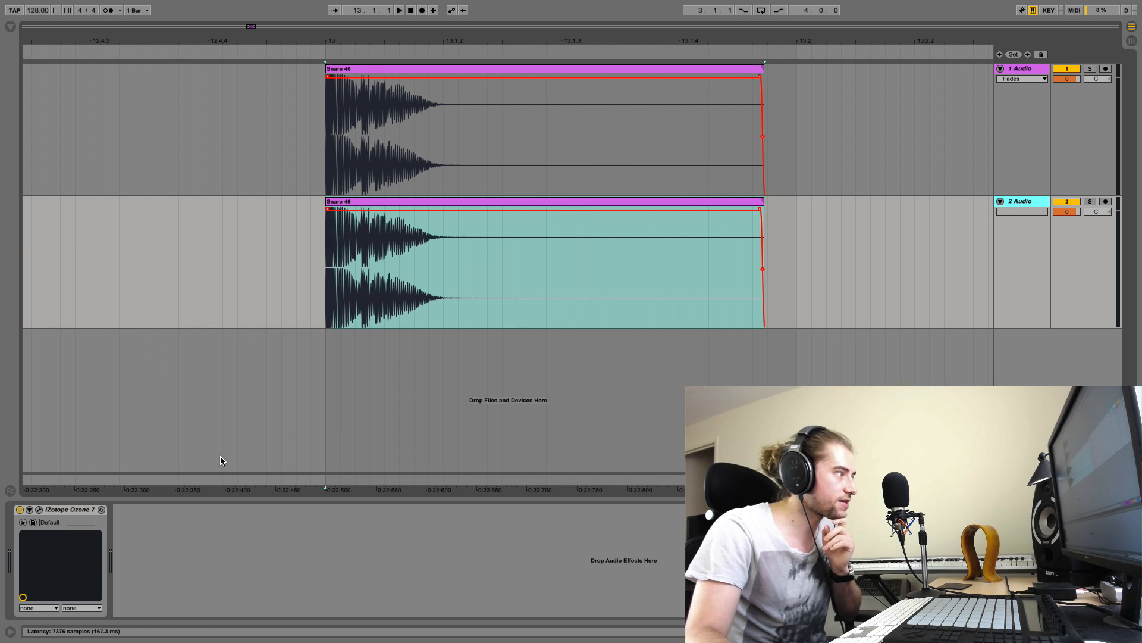
Enable True Peak Limiting in the Maximizer on the 2 Audio track and close the plug-in window.
{"action": "left_click", "coordinate": [39, 510]}
{"action": "left_click", "coordinate": [359, 468]}
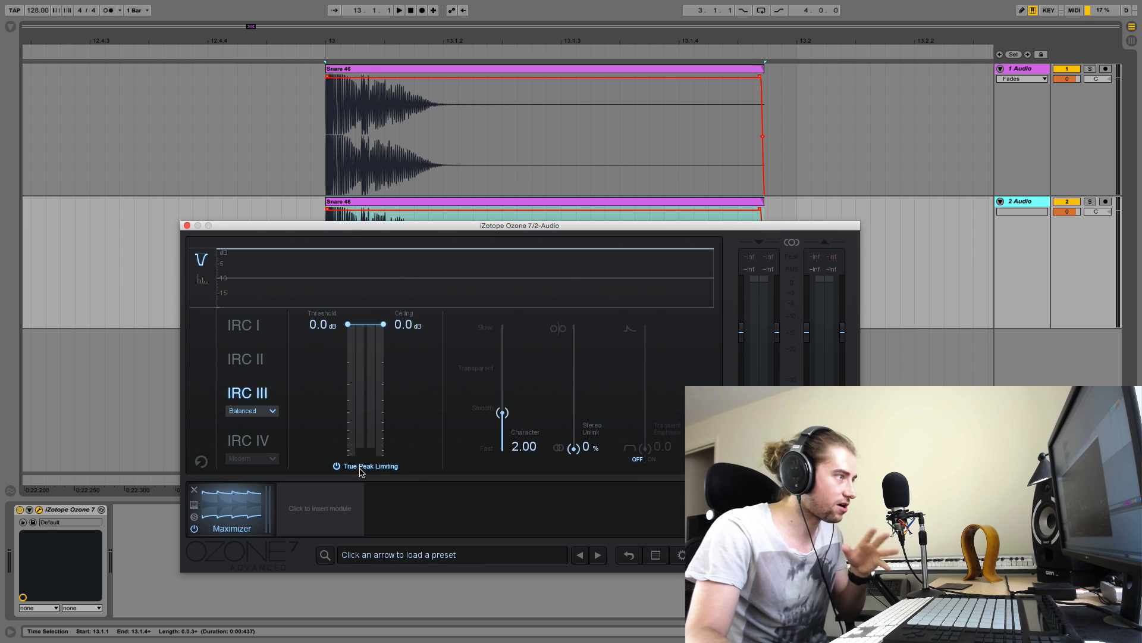
{"action": "left_click", "coordinate": [187, 226]}
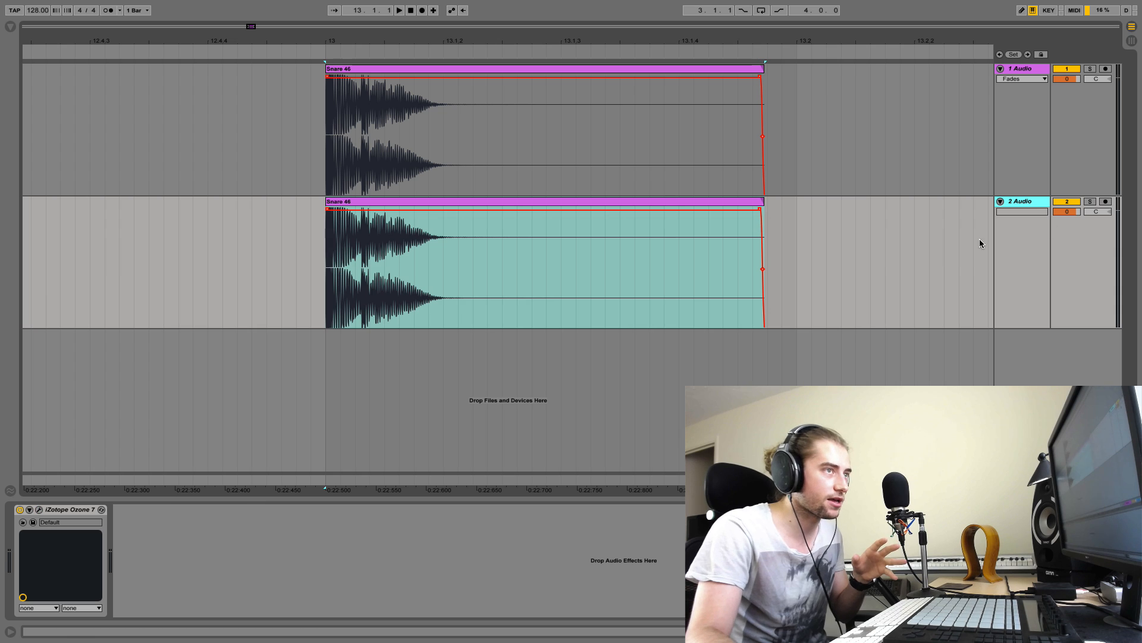
Freeze the 2 Audio track.
{"action": "right_click", "coordinate": [1033, 202]}
{"action": "left_click", "coordinate": [945, 280]}
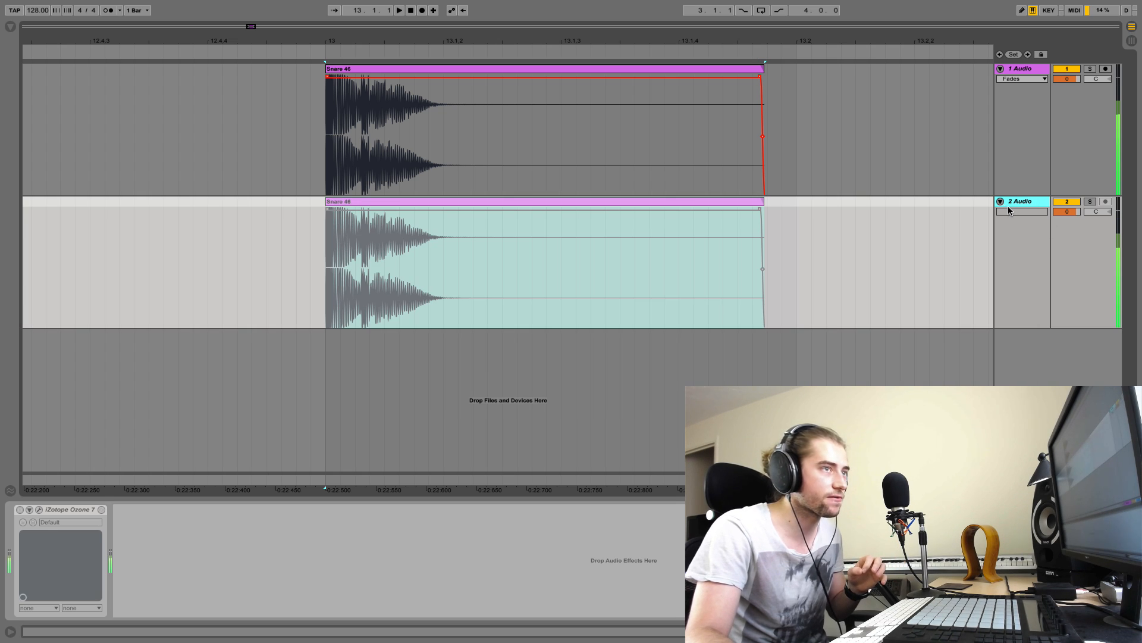
Flatten the frozen 2 Audio track and compare its rendered snare waveform with the original on the 1 Audio track.
{"action": "right_click", "coordinate": [1009, 211]}
{"action": "left_click", "coordinate": [1033, 288]}
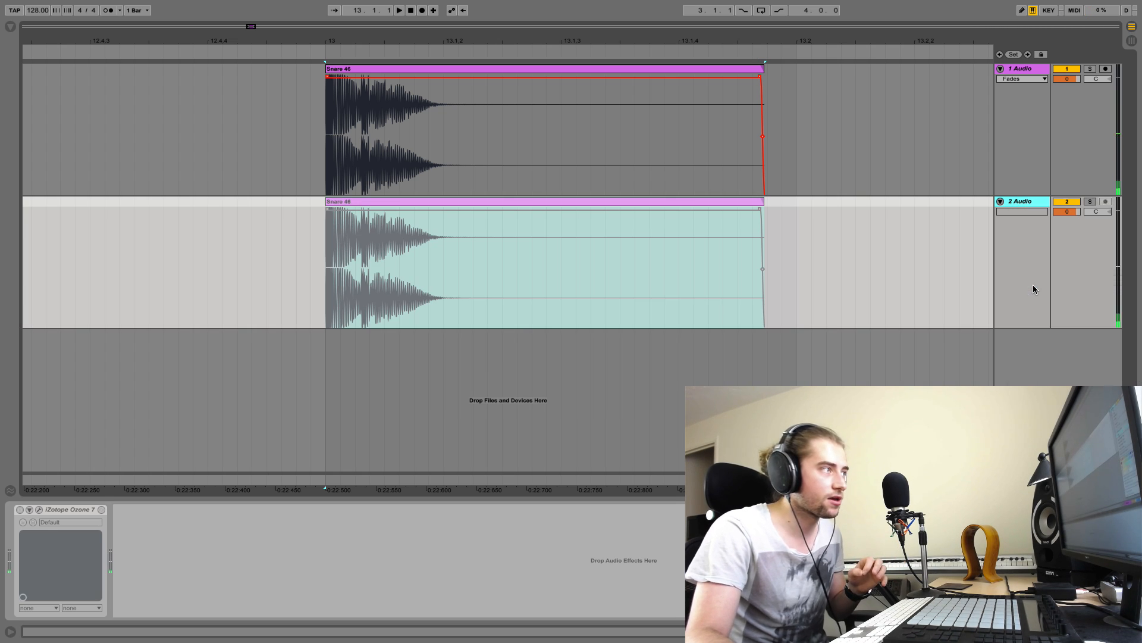
{"action": "mouse_move", "coordinate": [330, 43]}
{"action": "left_mouse_down"}
{"action": "mouse_move", "coordinate": [327, 92]}
{"action": "mouse_move", "coordinate": [321, 38]}
{"action": "left_mouse_up"}
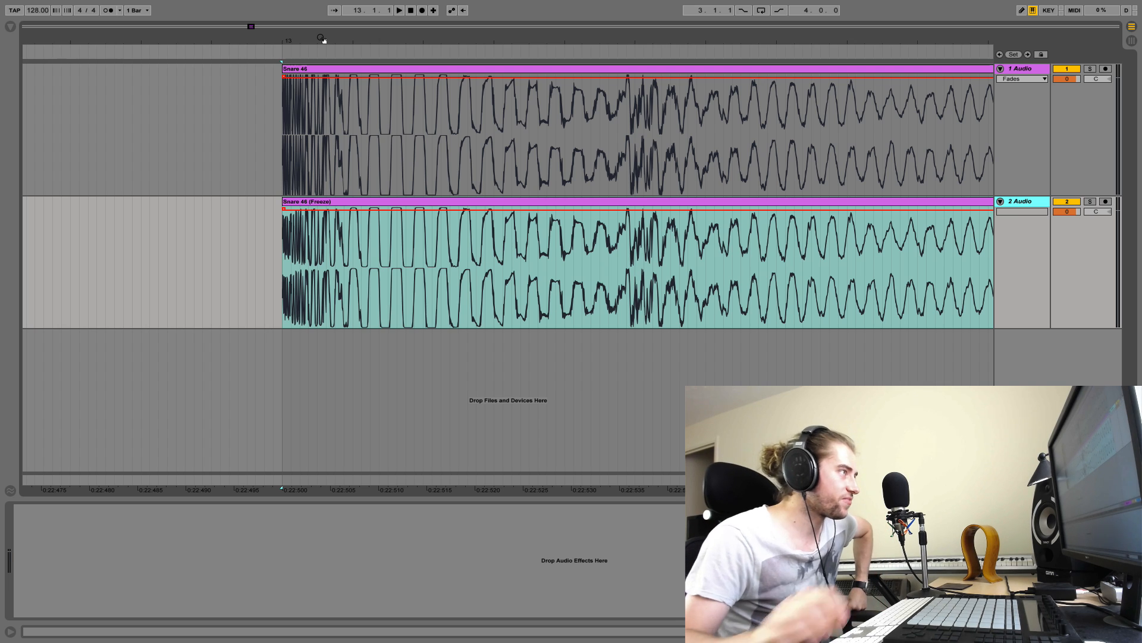
{"action": "left_click_drag", "start_coordinate": [289, 38], "coordinate": [289, 84]}
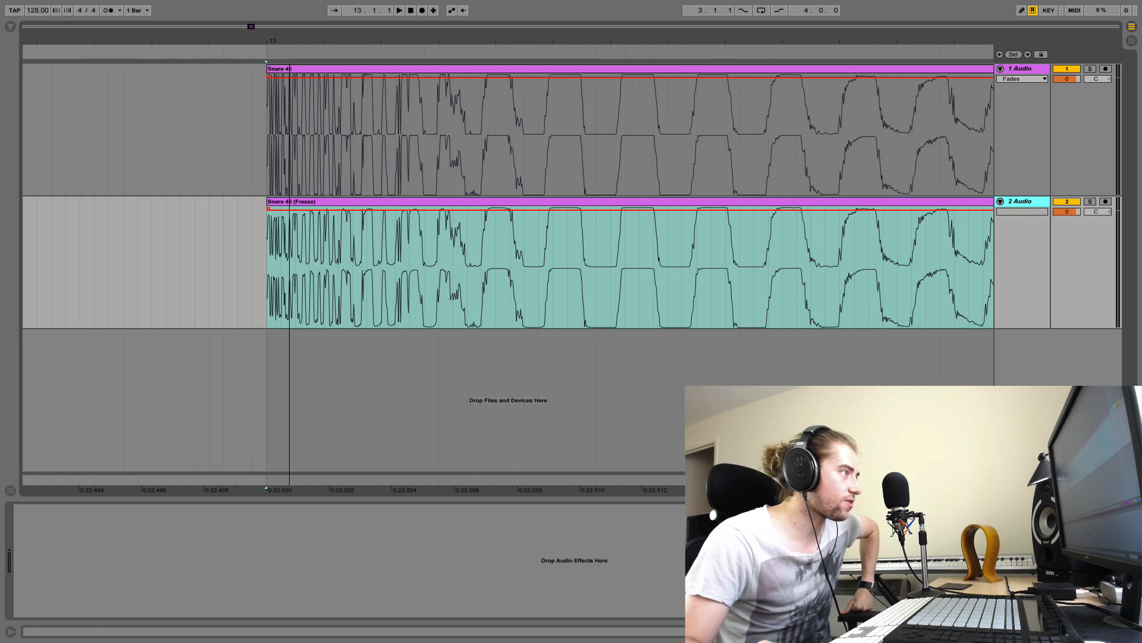
{"action": "left_click_drag", "start_coordinate": [279, 40], "coordinate": [279, 9]}
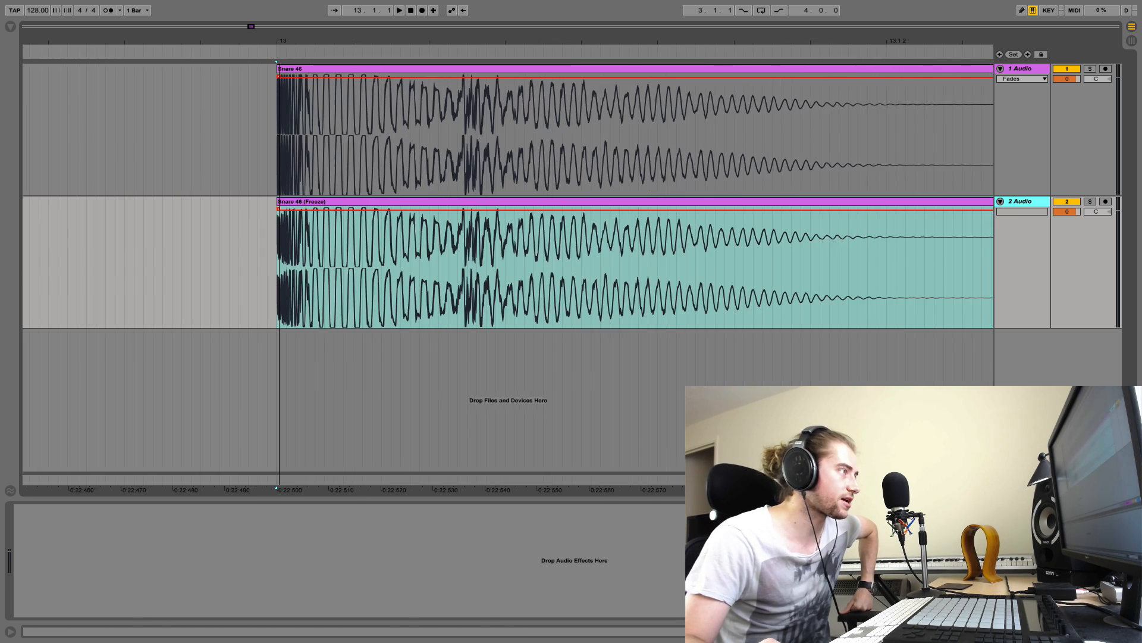
Set the gain of both snare clips together to -4 dB.
{"action": "left_click", "coordinate": [956, 71]}
{"action": "left_click", "coordinate": [934, 203], "text": "shift"}
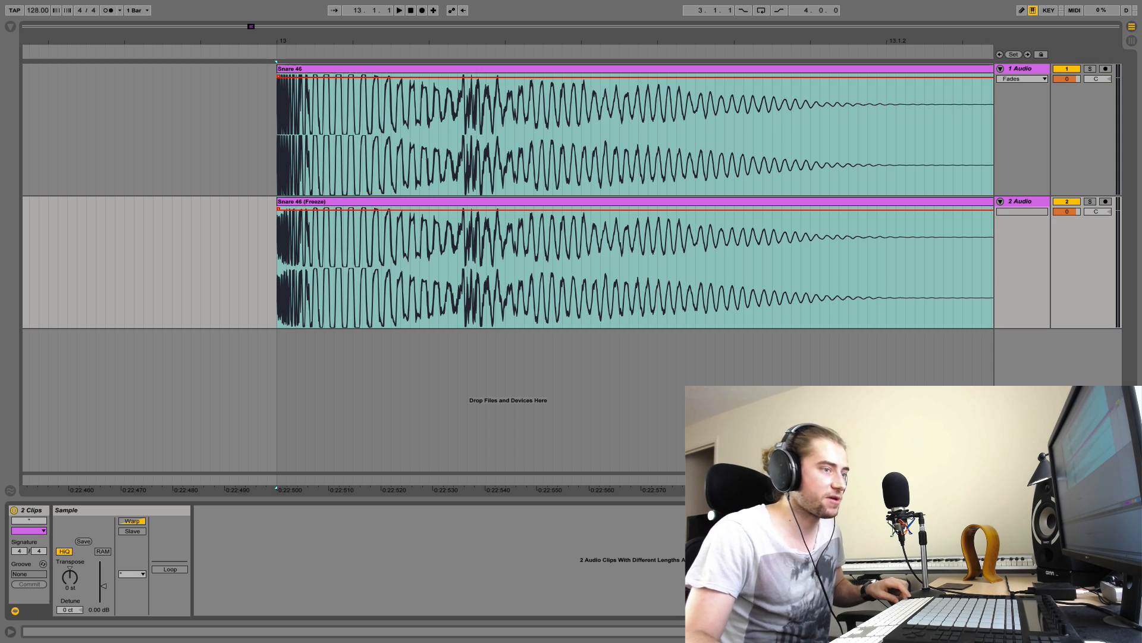
{"action": "left_click", "coordinate": [100, 609]}
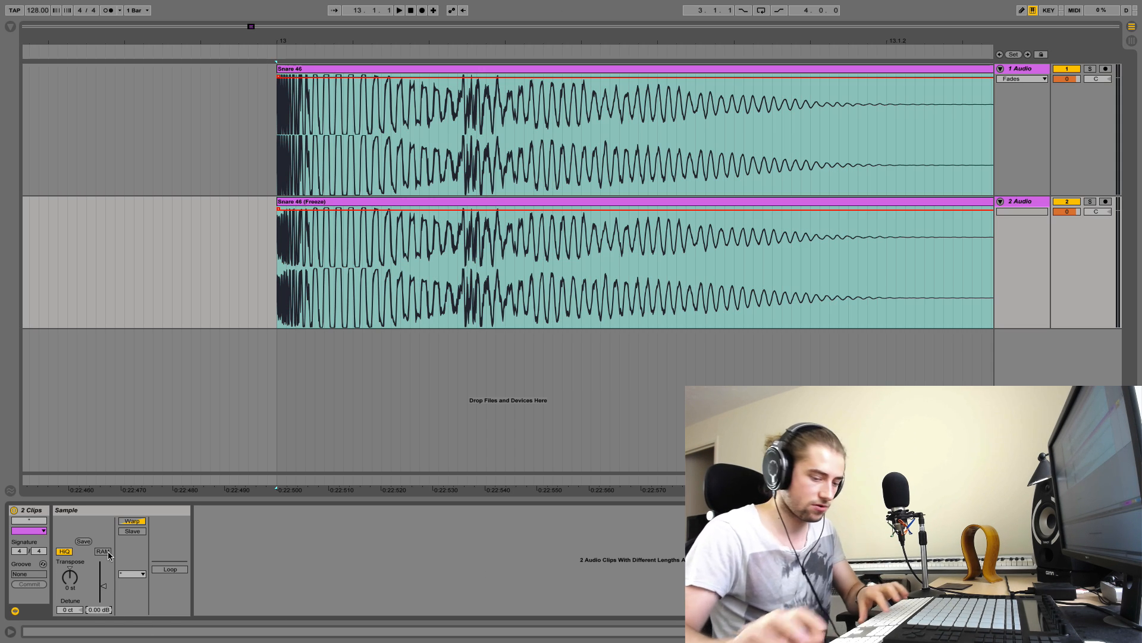
{"action": "type", "text": "-4"}
{"action": "key", "text": "Return"}
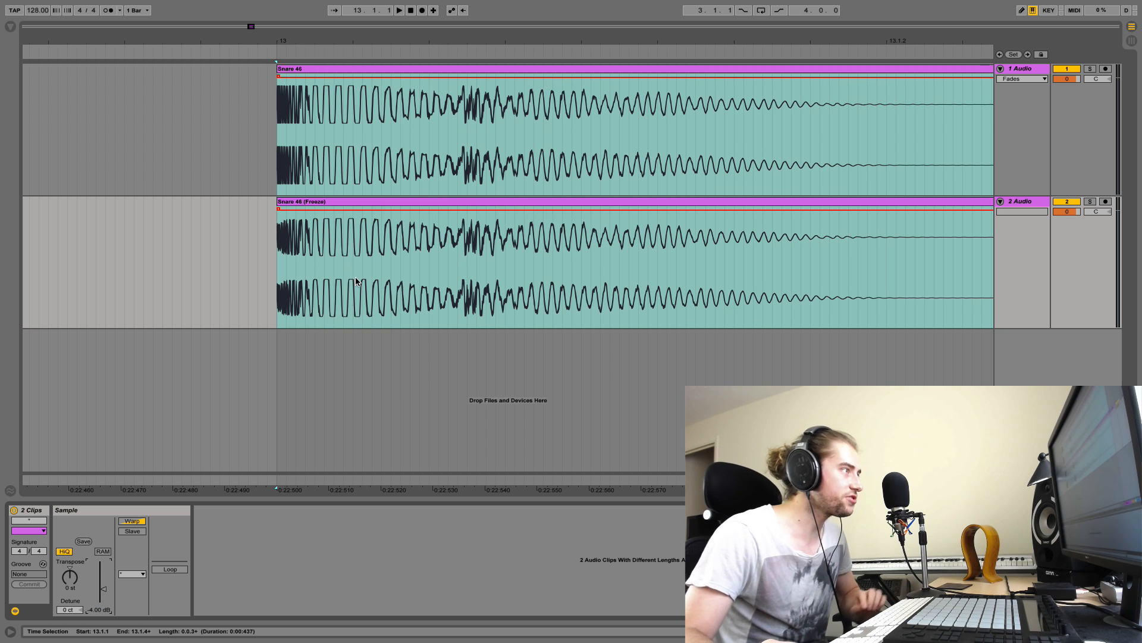
{"action": "key", "text": "Escape"}
Color the flattened snare clip and the 2 Audio track yellow.
{"action": "left_click", "coordinate": [661, 202]}
{"action": "right_click", "coordinate": [661, 202]}
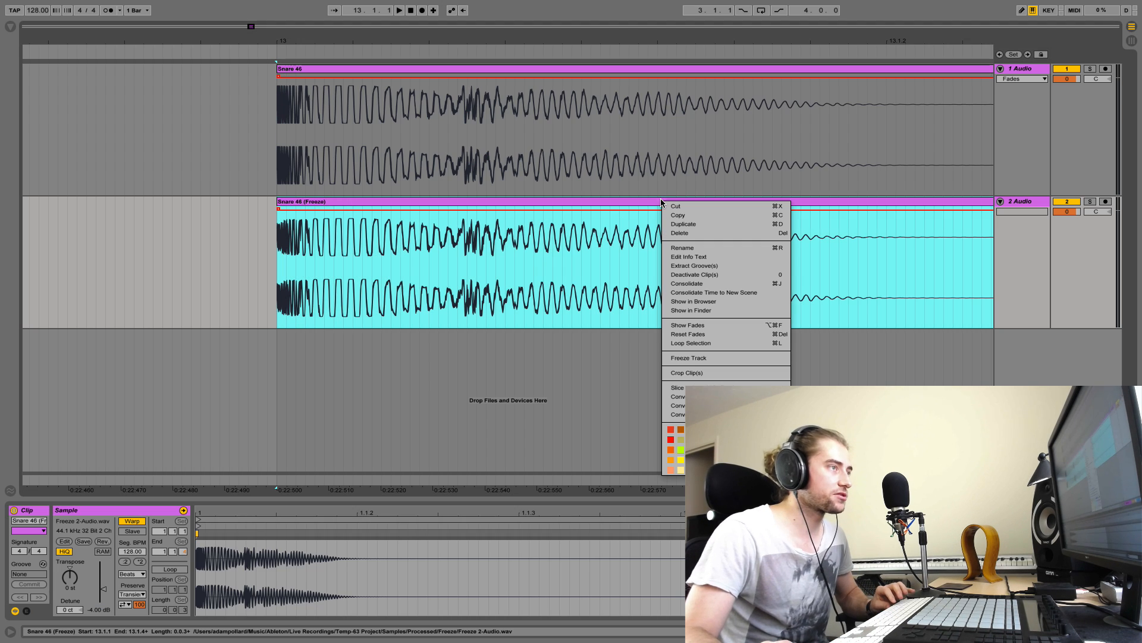
{"action": "left_click", "coordinate": [671, 445]}
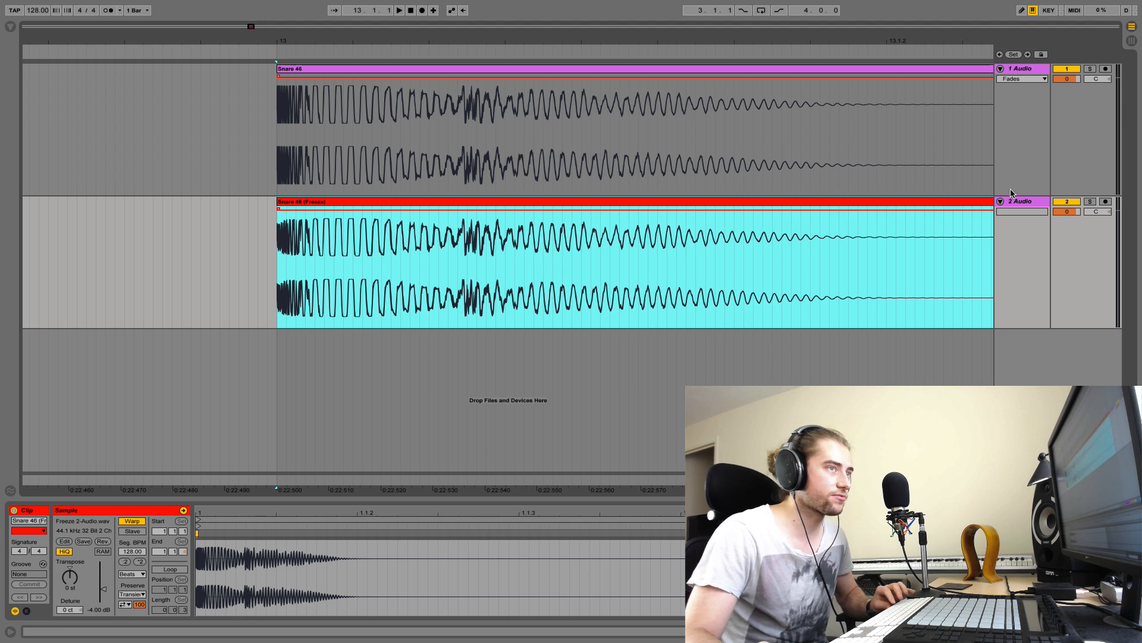
{"action": "right_click", "coordinate": [944, 202]}
{"action": "left_click", "coordinate": [983, 445]}
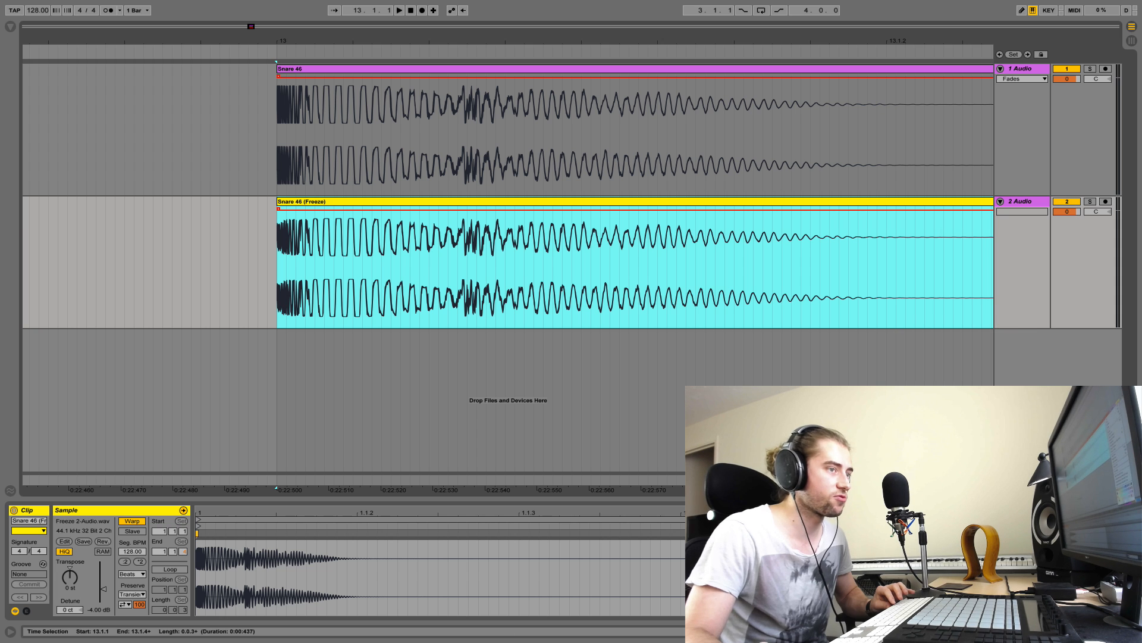
{"action": "right_click", "coordinate": [1017, 202]}
{"action": "left_click", "coordinate": [907, 376]}
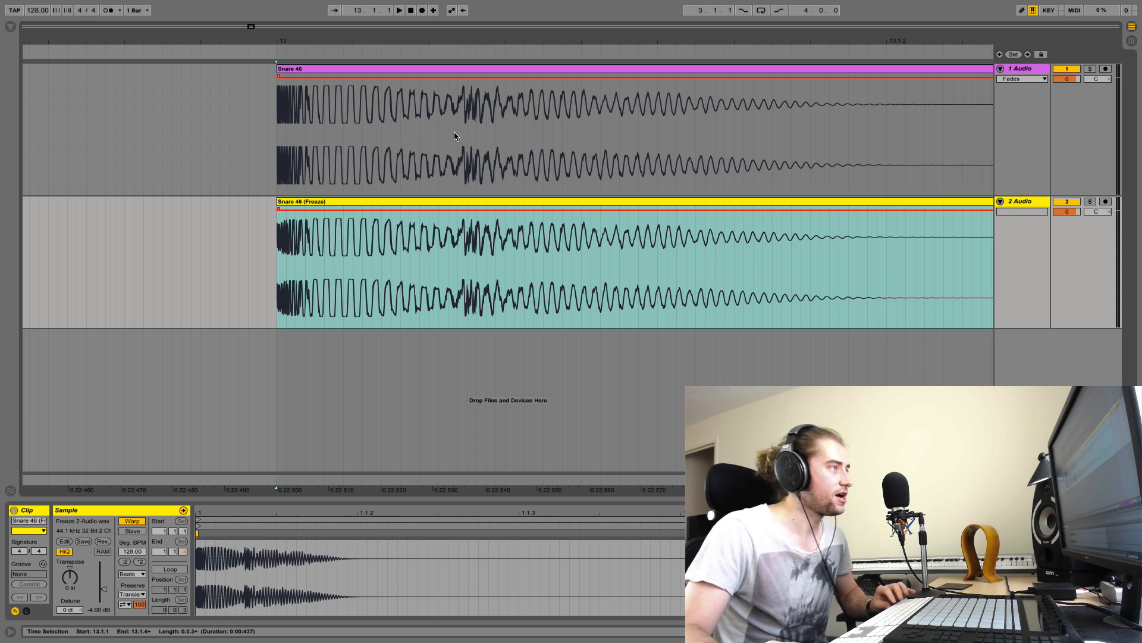
Examine the opening peaks of both snare waveforms closely, comparing the original with the true-peak-limited version.
{"action": "left_click_drag", "start_coordinate": [286, 43], "coordinate": [282, 88]}
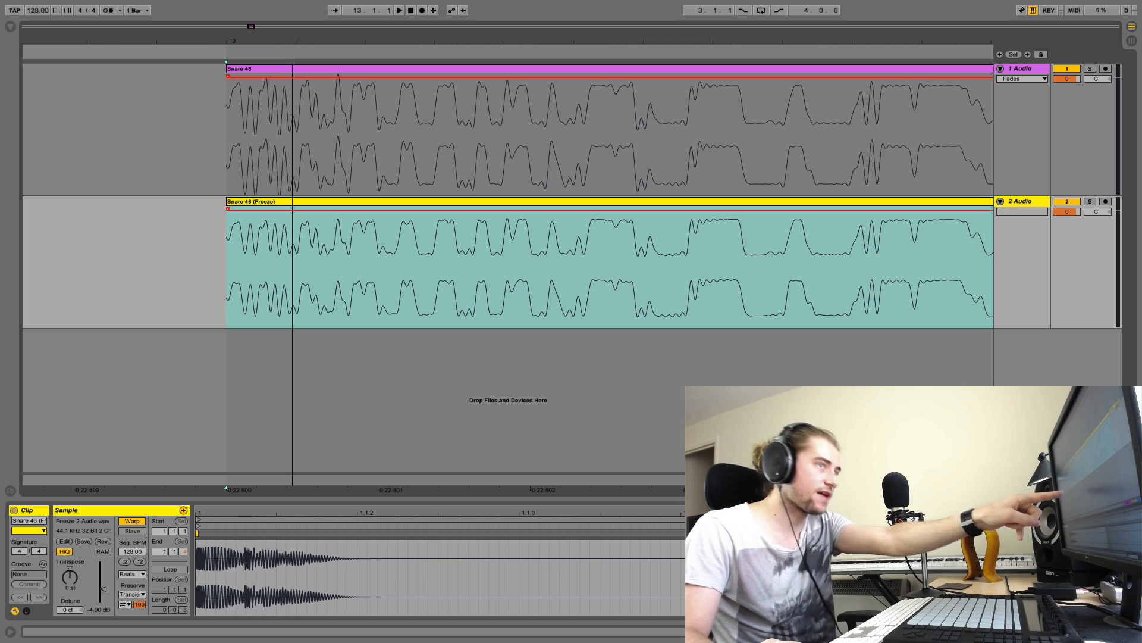
{"action": "left_click_drag", "start_coordinate": [296, 41], "coordinate": [295, 39]}
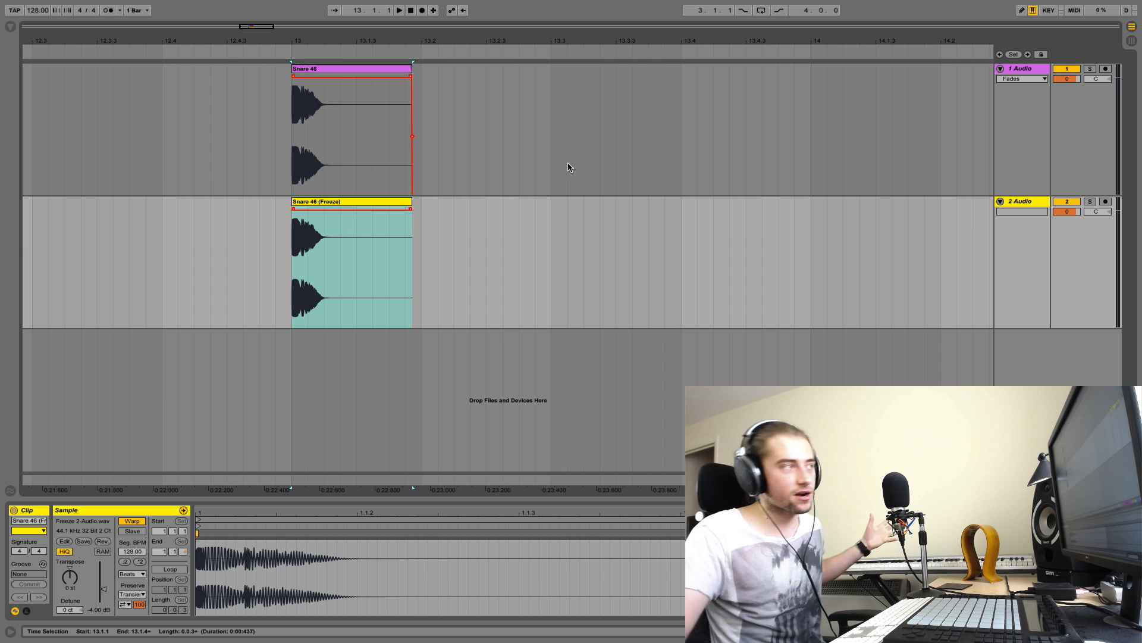
{"action": "left_click_drag", "start_coordinate": [297, 41], "coordinate": [298, 137]}
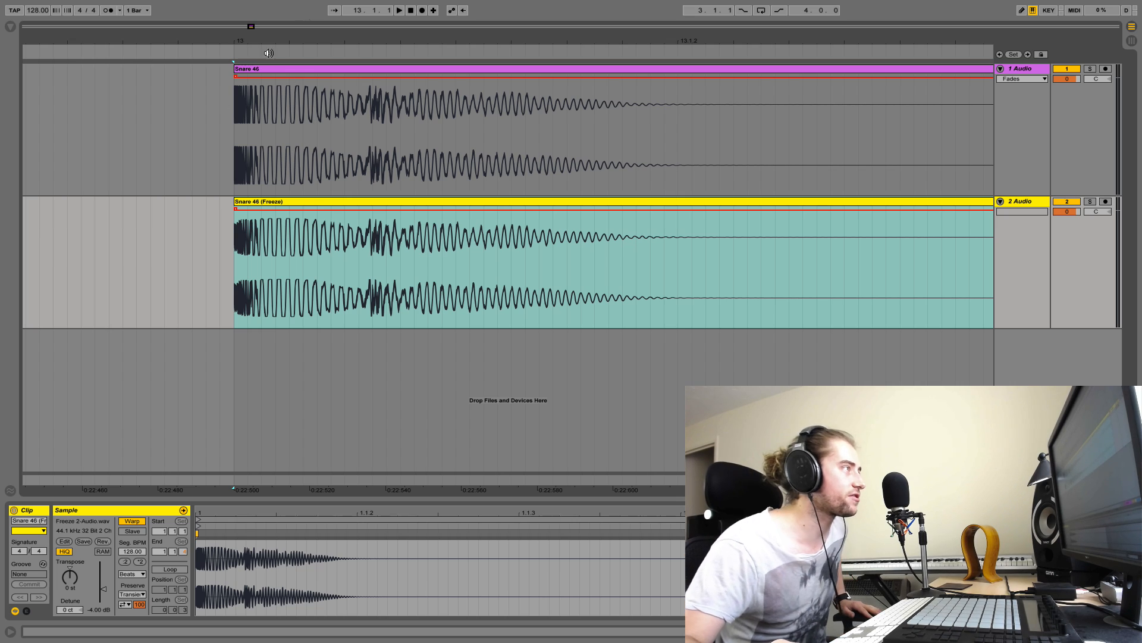
{"action": "left_click_drag", "start_coordinate": [239, 42], "coordinate": [243, 100]}
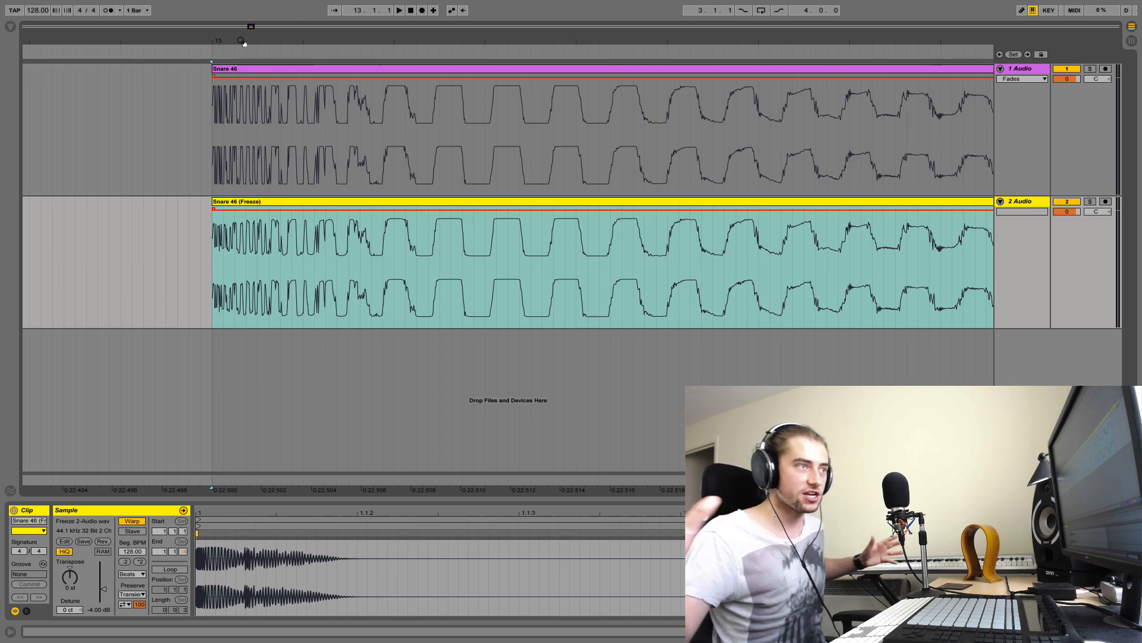